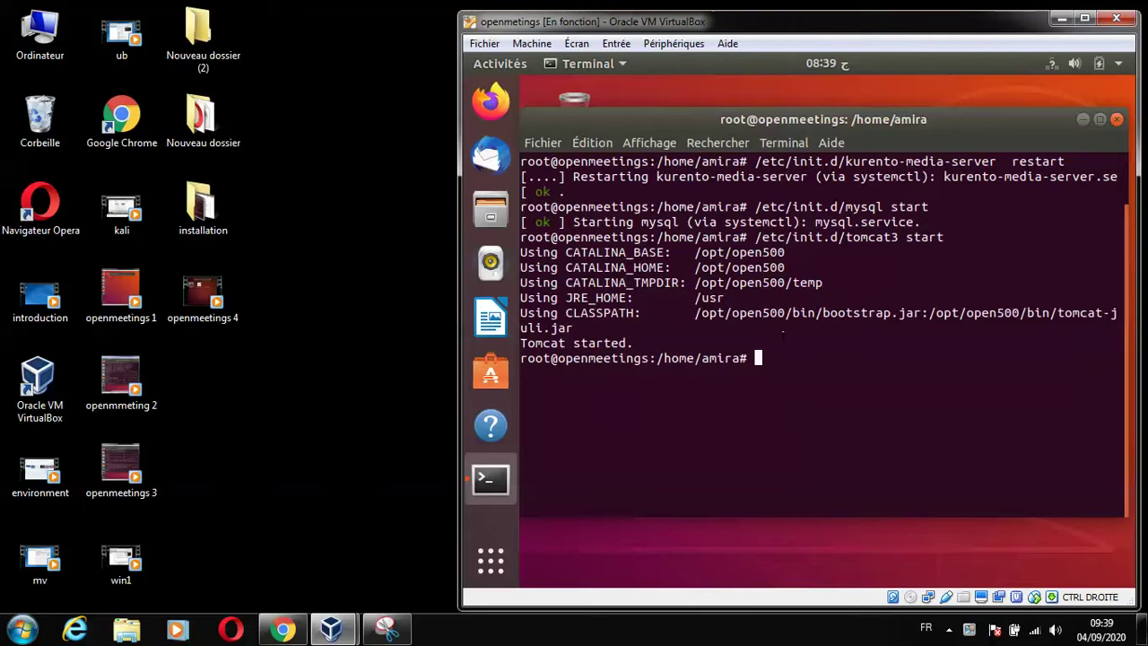
Shut down the openmetings VM with 'init 0' from root and bring up the VirtualBox Manager.
text(init 0)
key(Return)
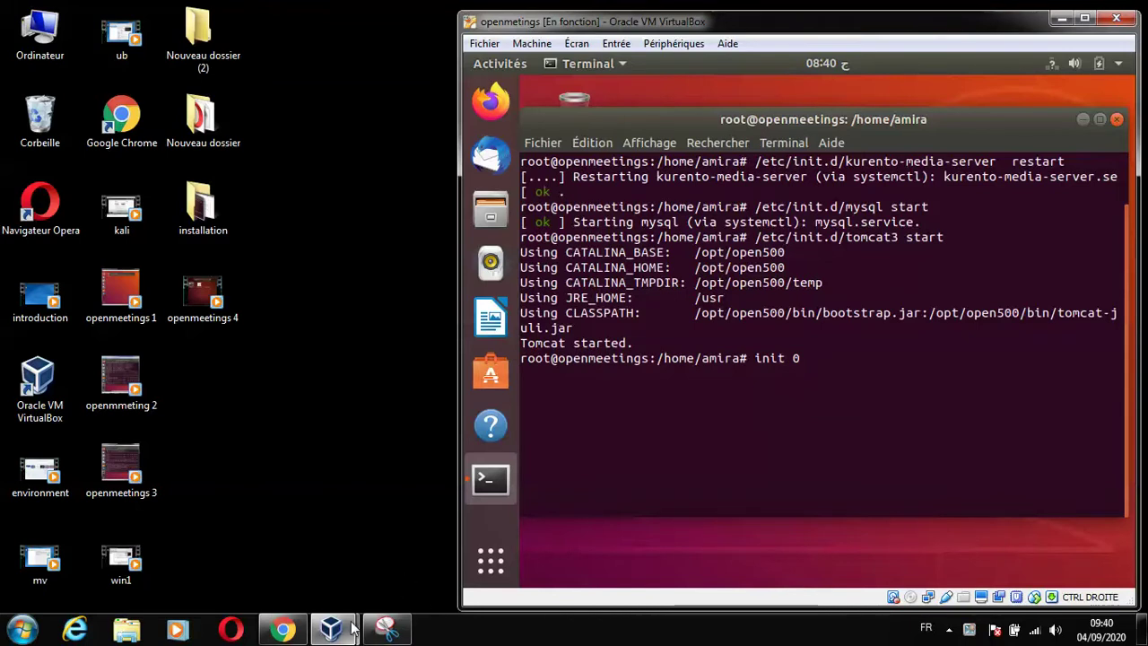
mouse_move(349, 633)
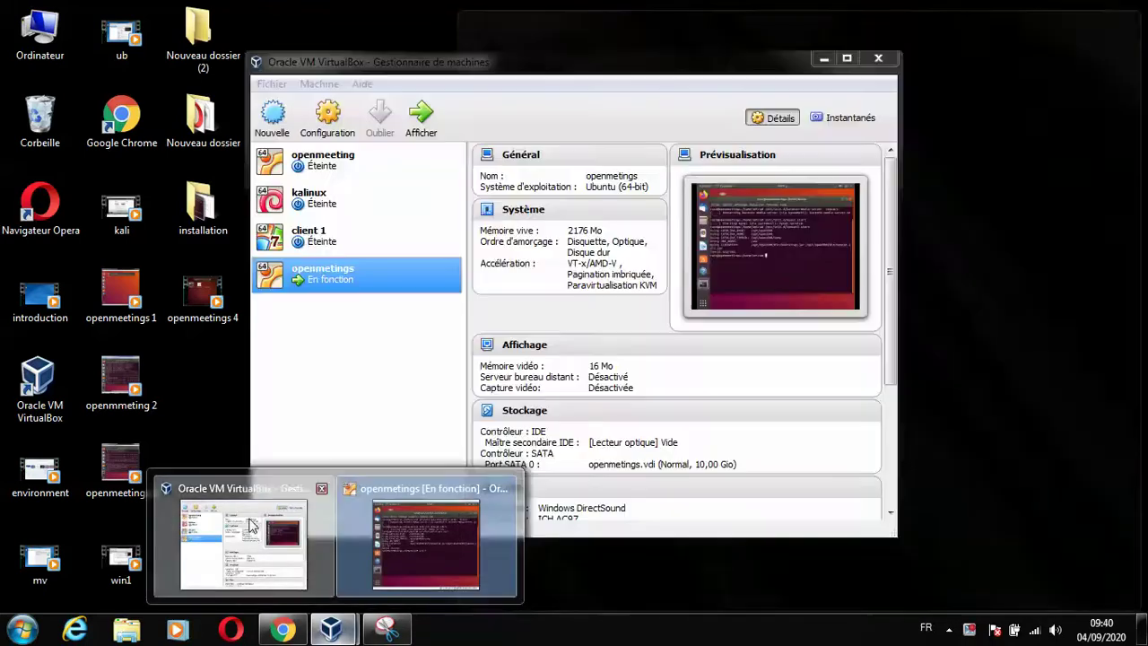
click(251, 524)
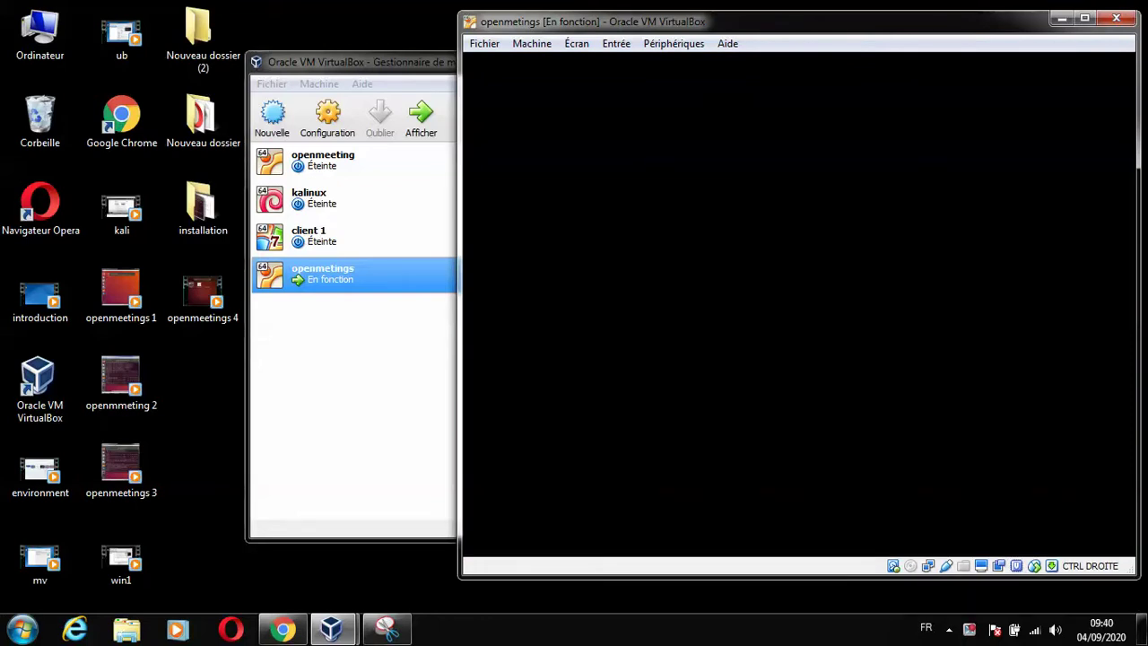
Keep the VirtualBox Manager in front until openmetings is listed as Éteinte.
click(377, 382)
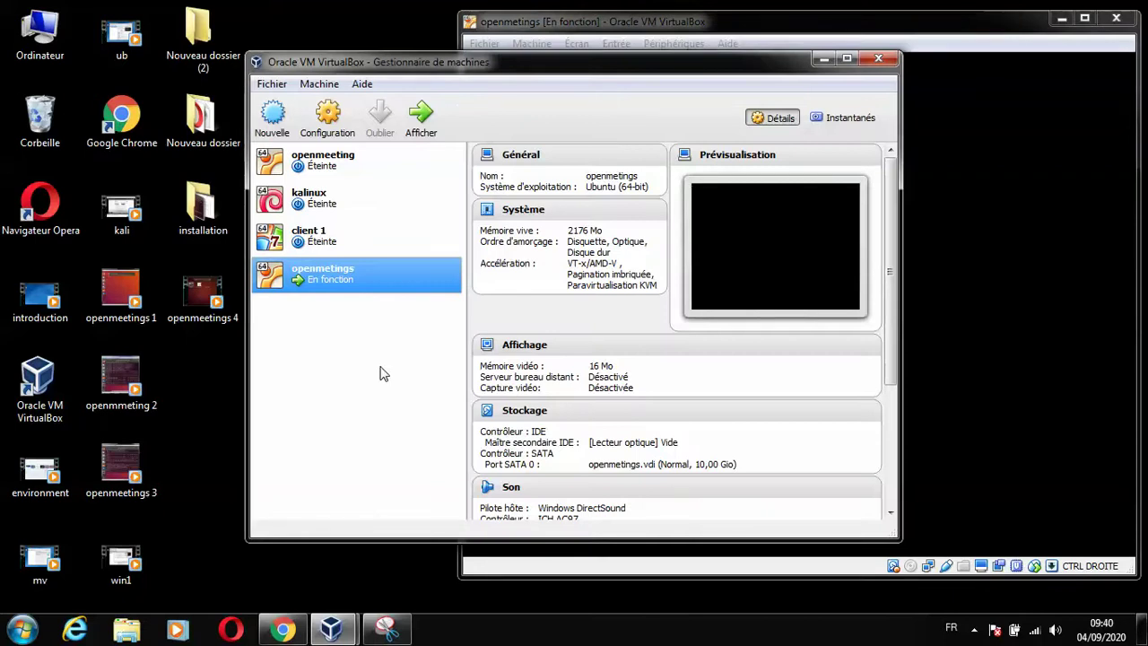
click(741, 28)
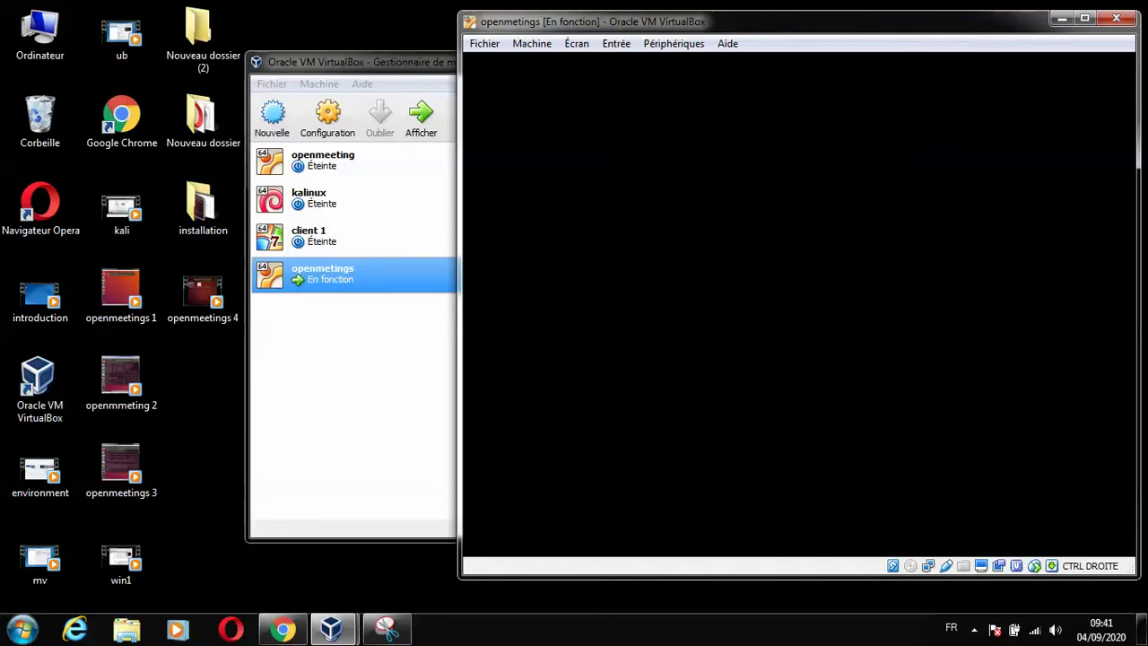
click(974, 628)
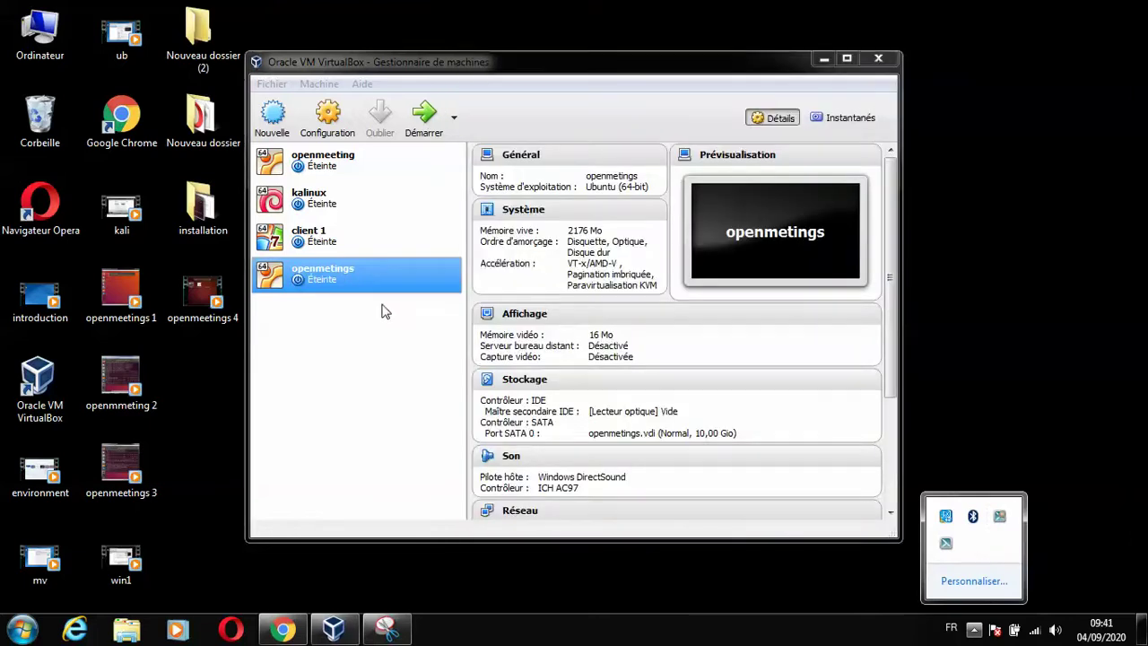
click(381, 311)
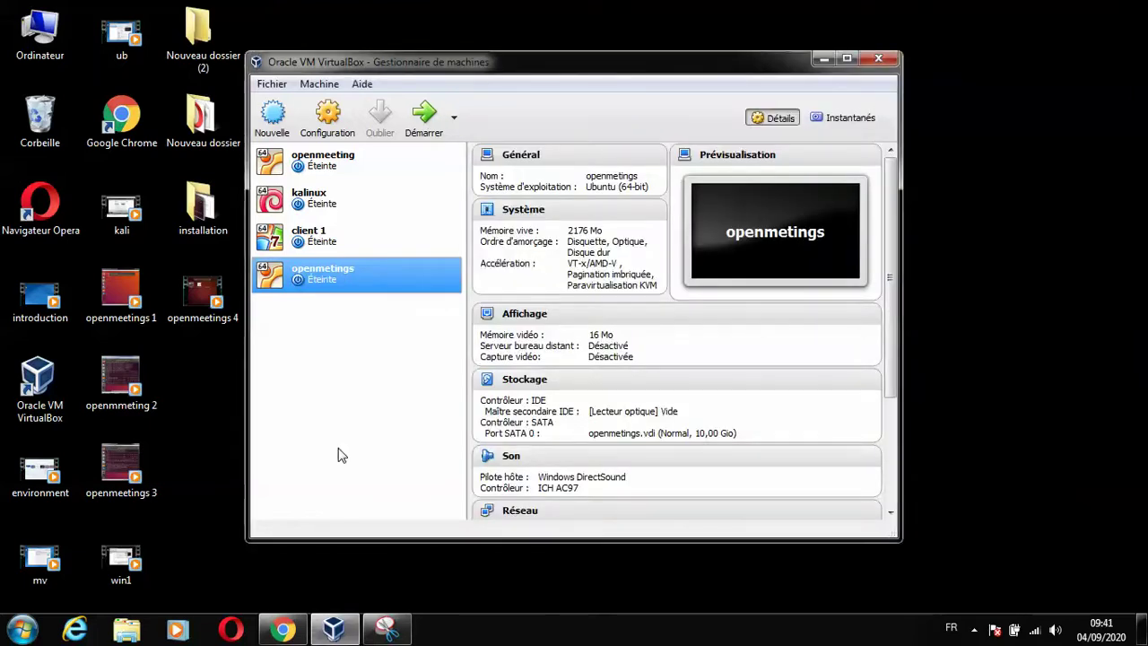
In the openmetings Réseau settings, set the first adapter to Accès par pont.
right_click(355, 283)
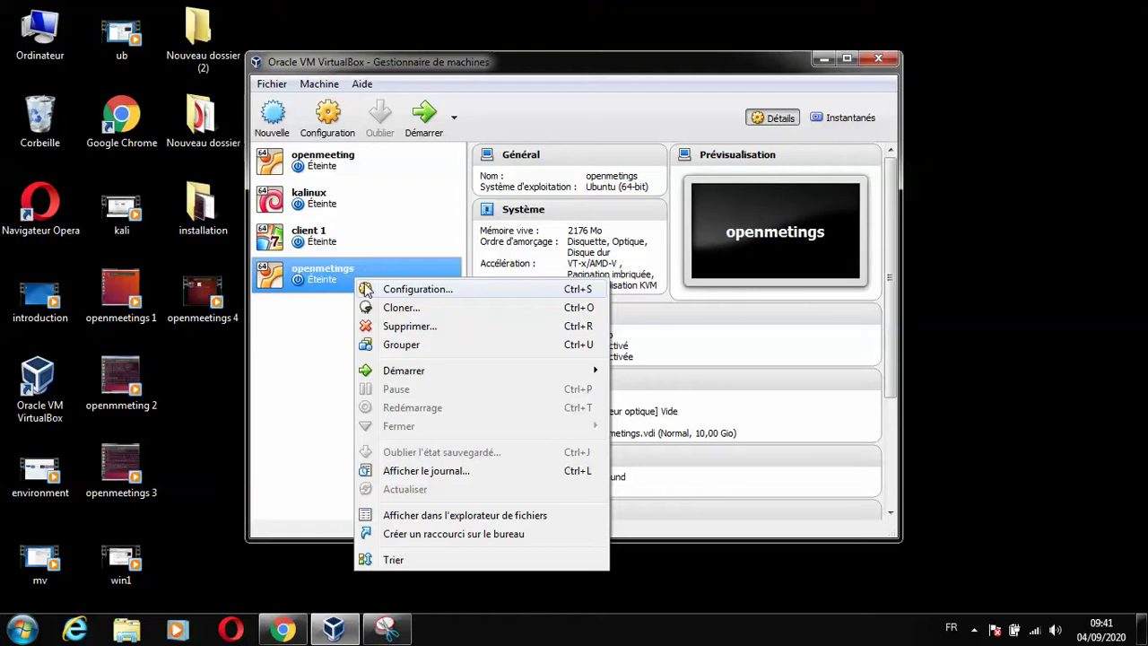
click(292, 339)
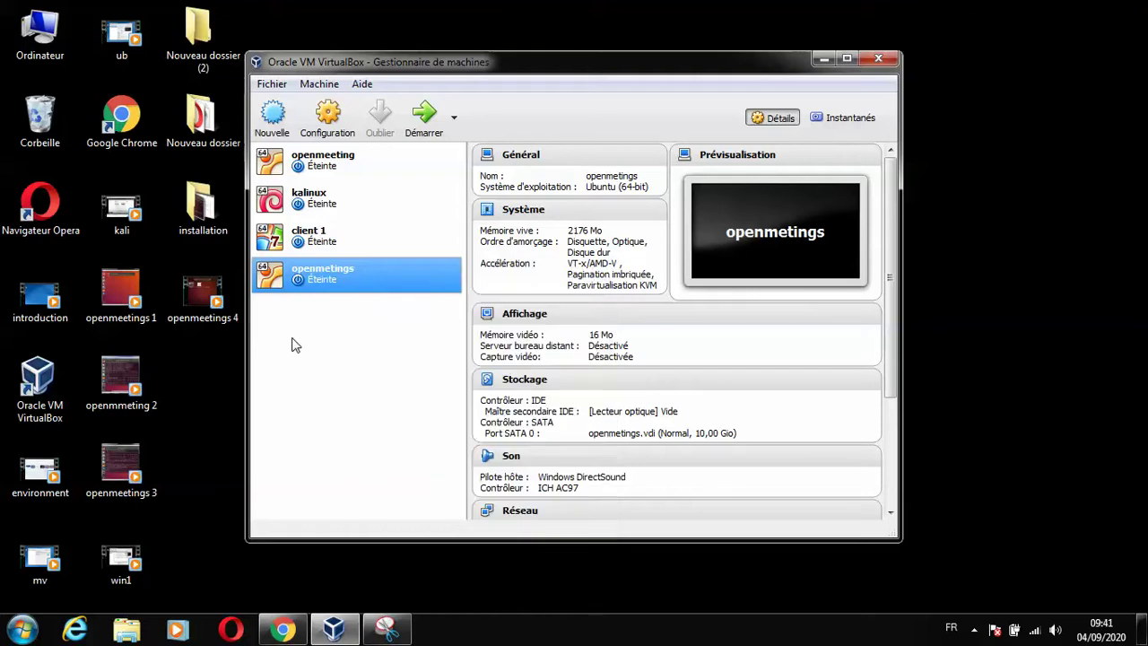
click(321, 119)
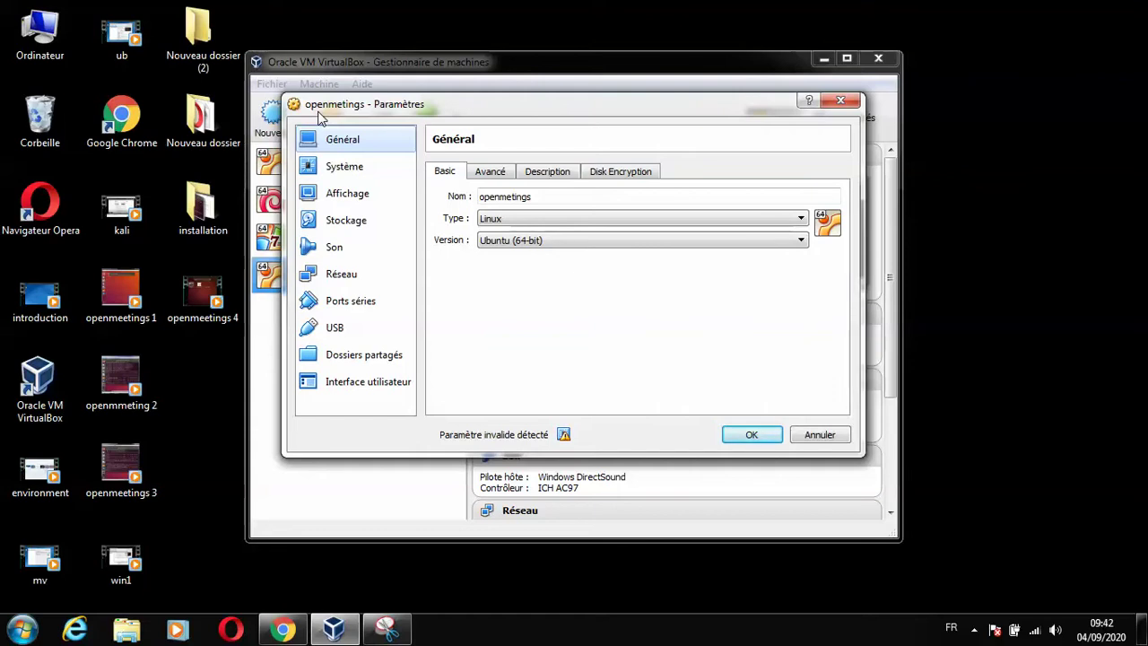
click(328, 272)
click(564, 216)
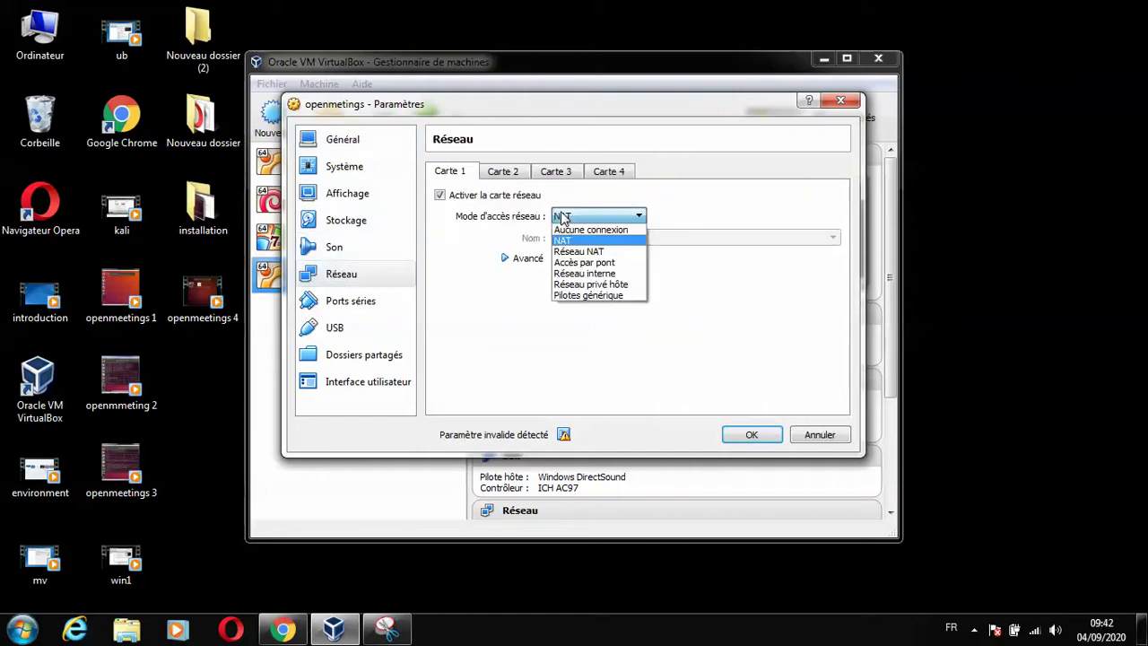
click(572, 263)
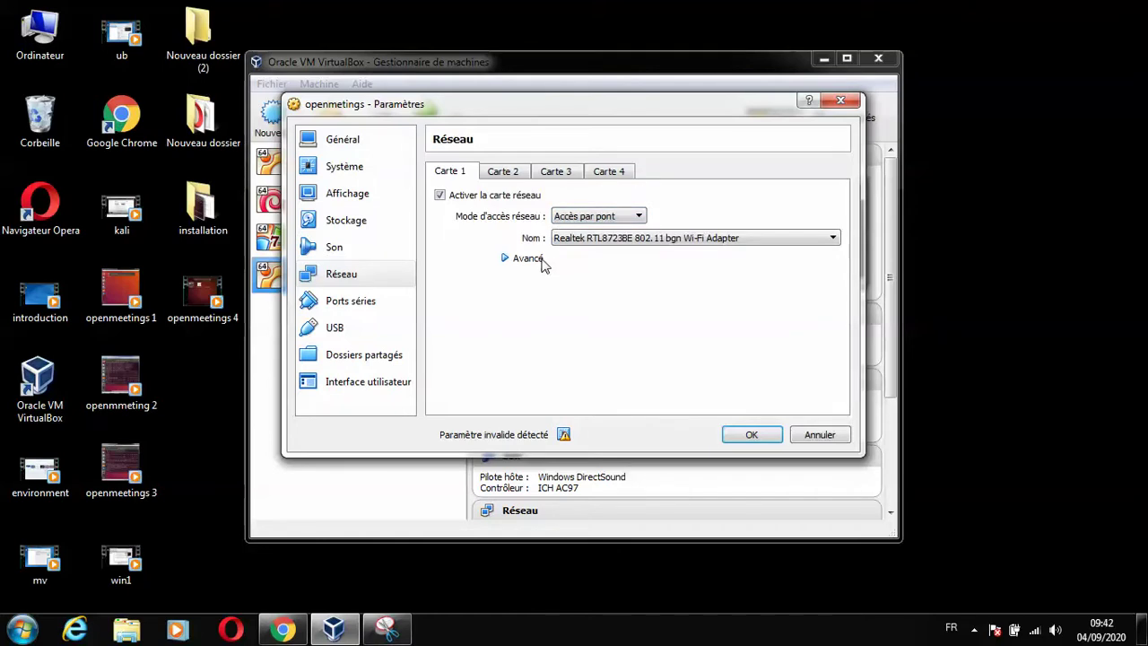
Set Mode Promiscuité to Tout autoriser, save the settings, and start the VM.
click(541, 259)
click(567, 301)
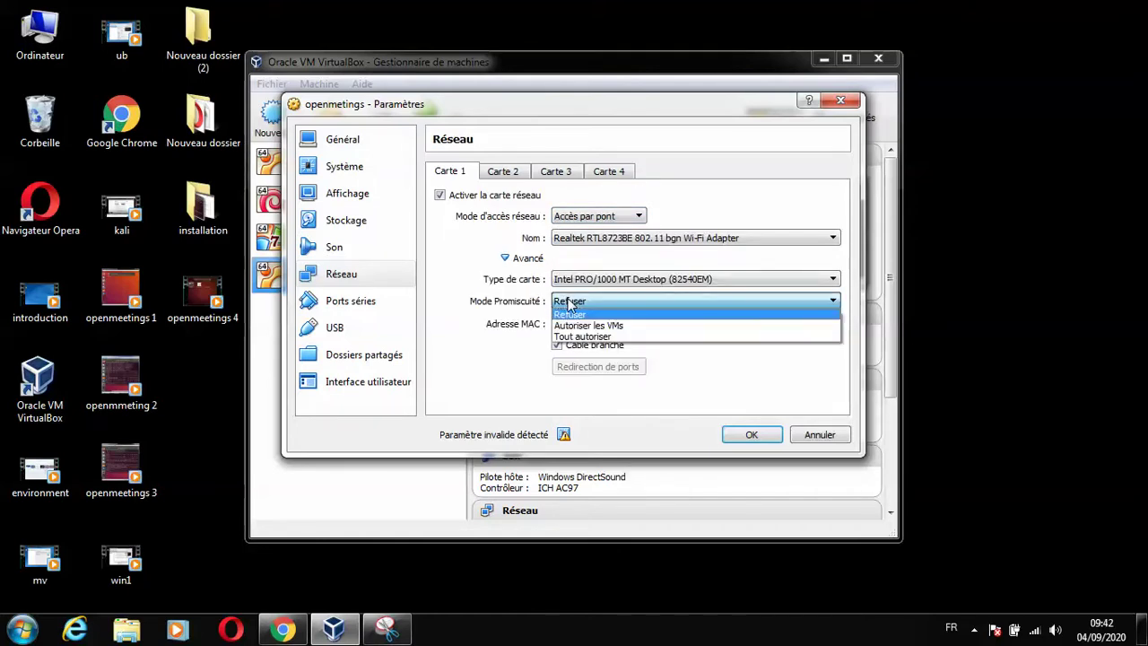
click(580, 338)
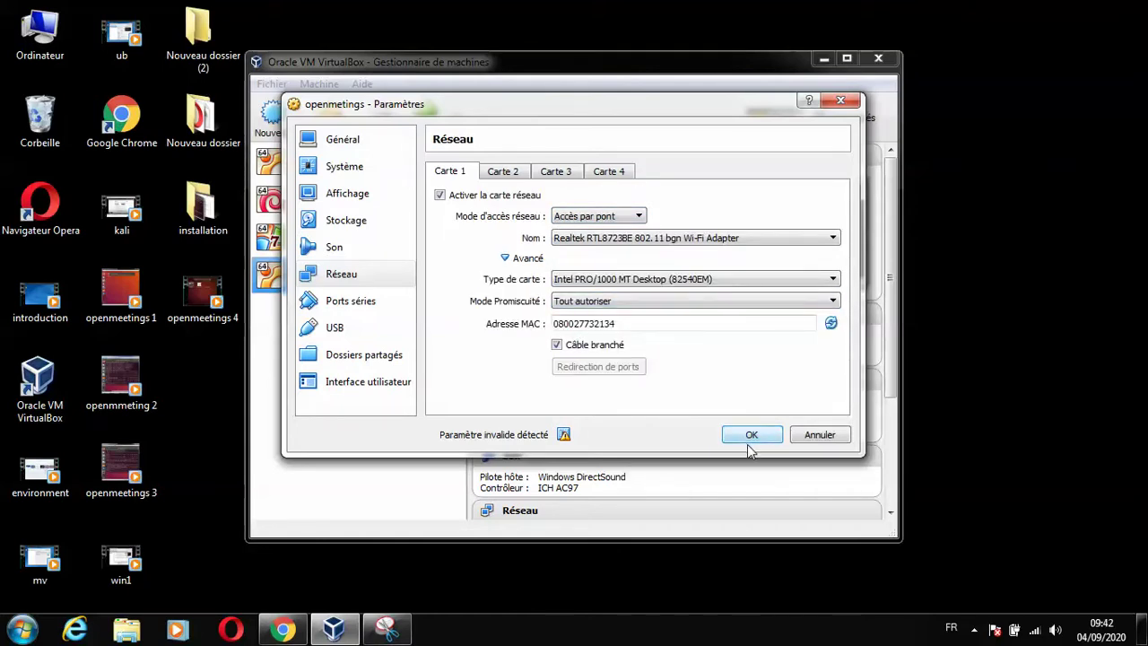
click(750, 439)
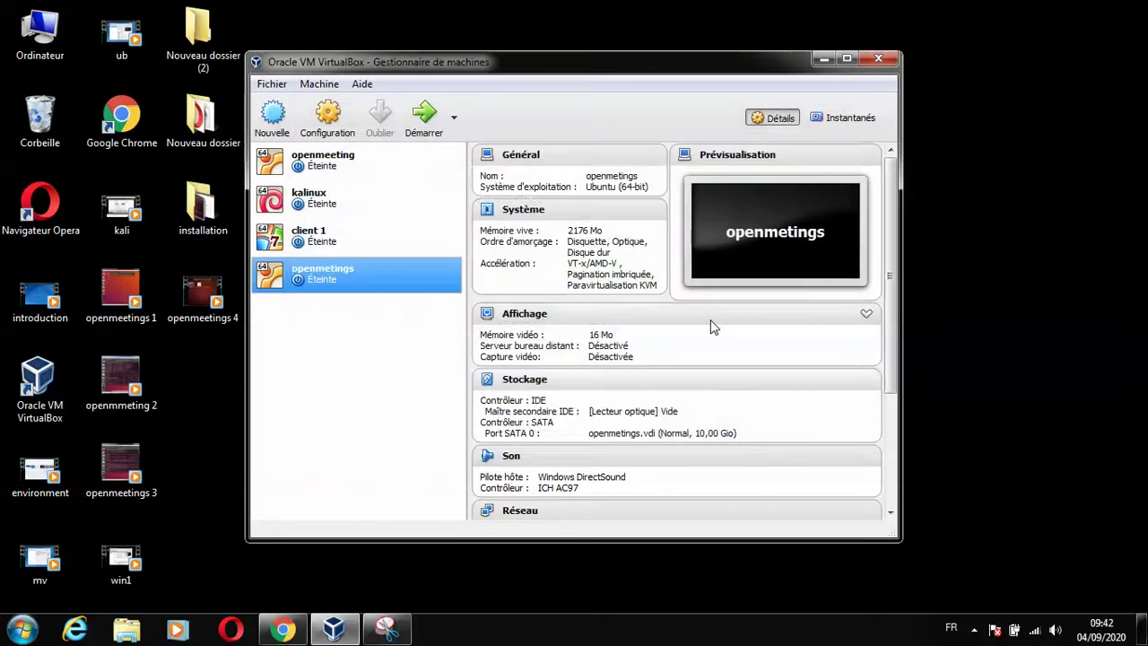
click(425, 117)
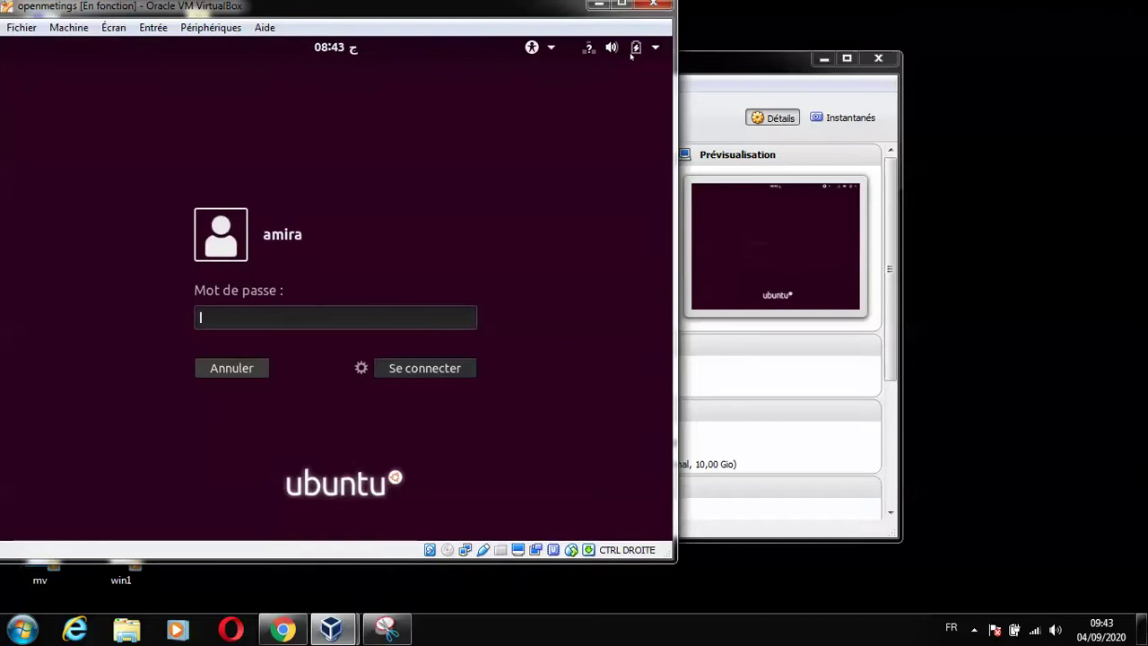
Log in to the Ubuntu guest with the account password.
key(Return)
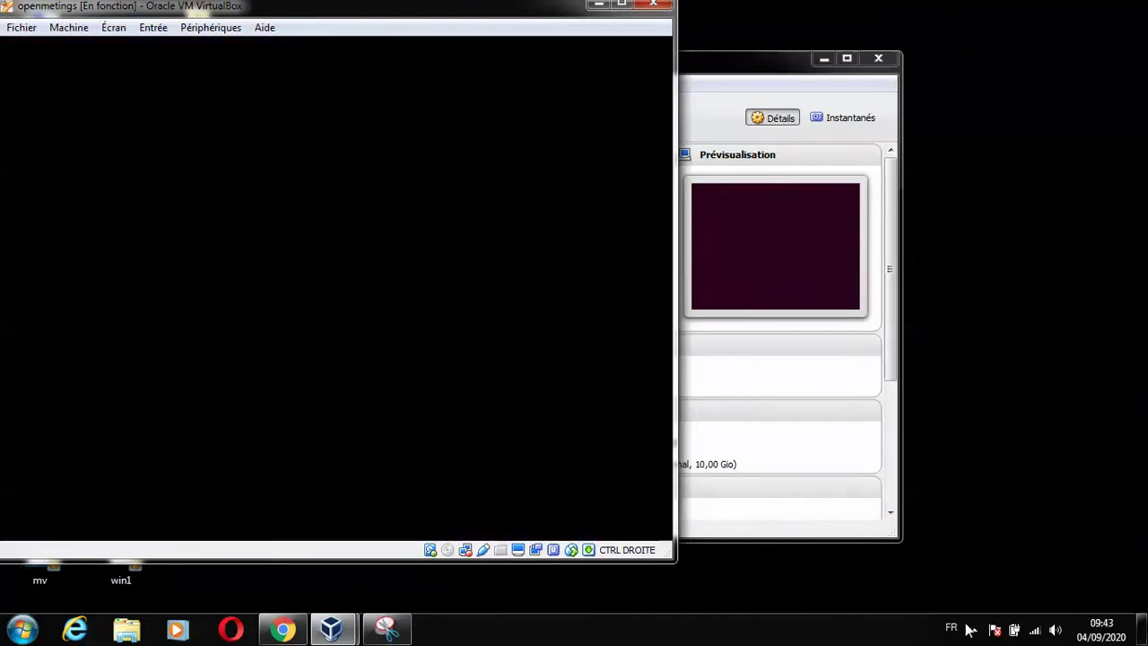
click(972, 629)
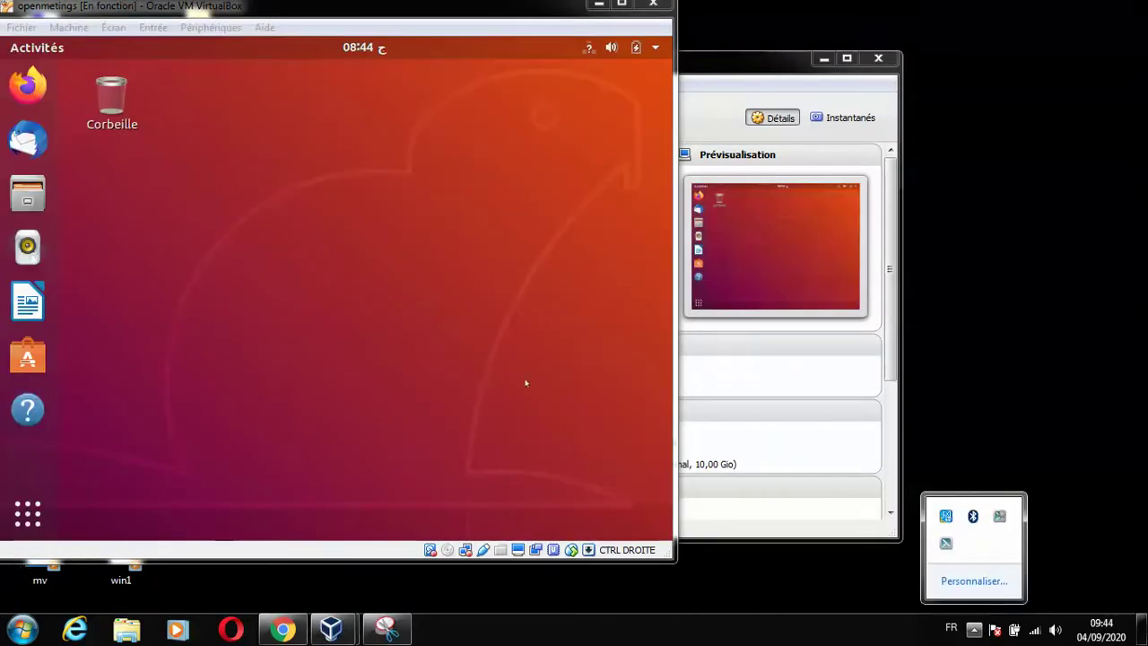
click(319, 14)
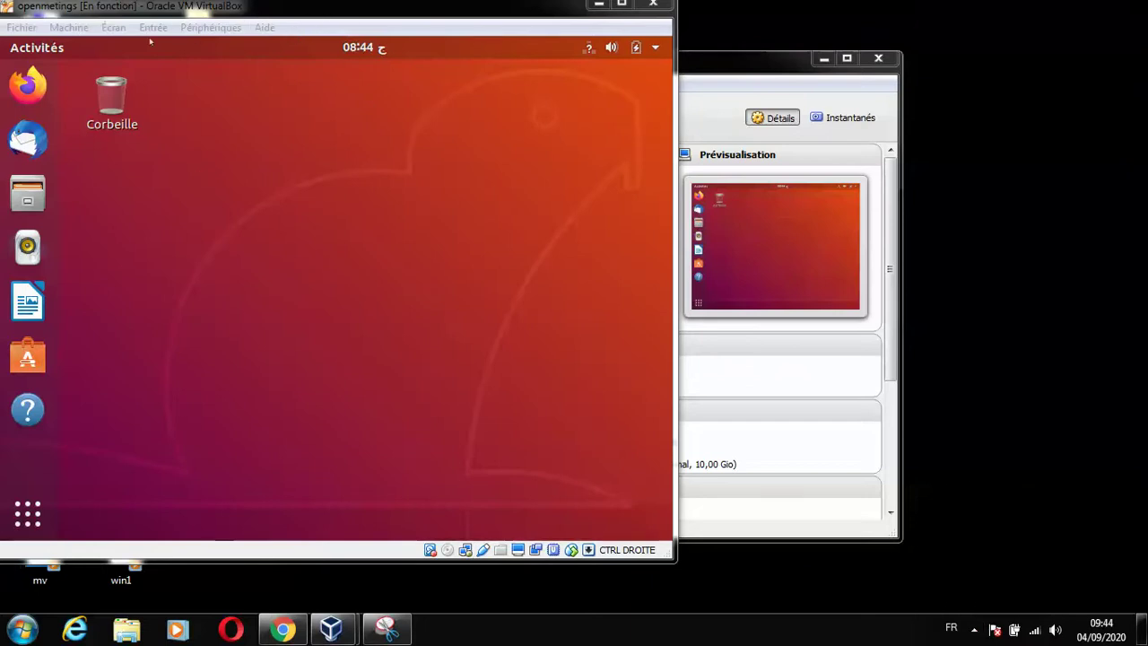
Search Activités for 'termin' and launch Terminal.
click(37, 47)
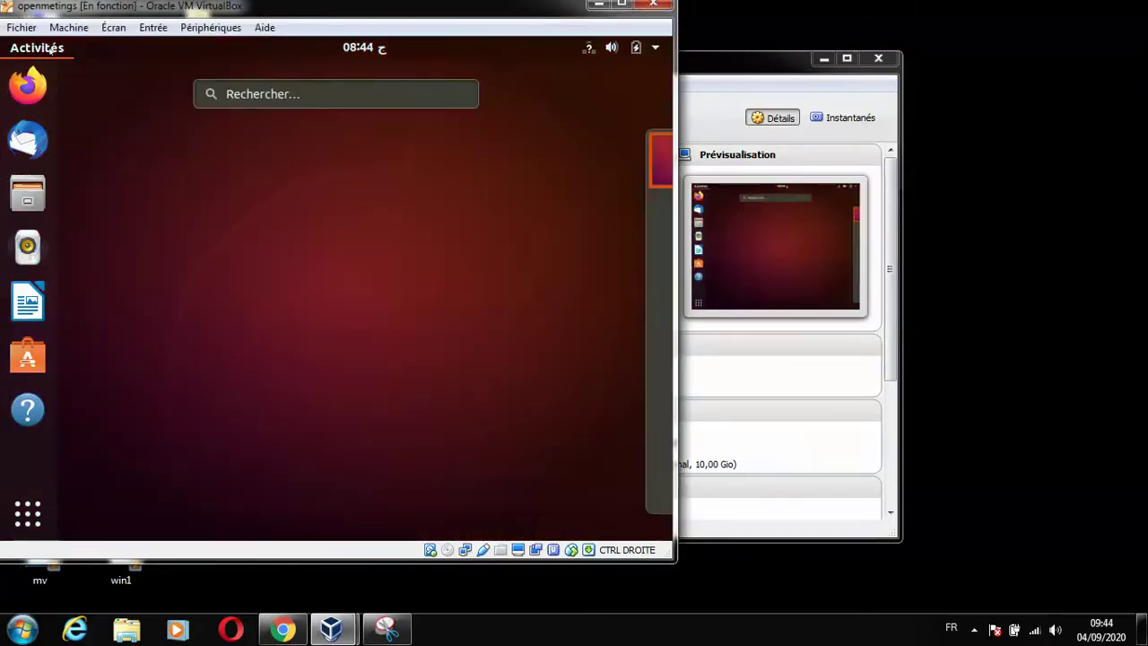
text(termin)
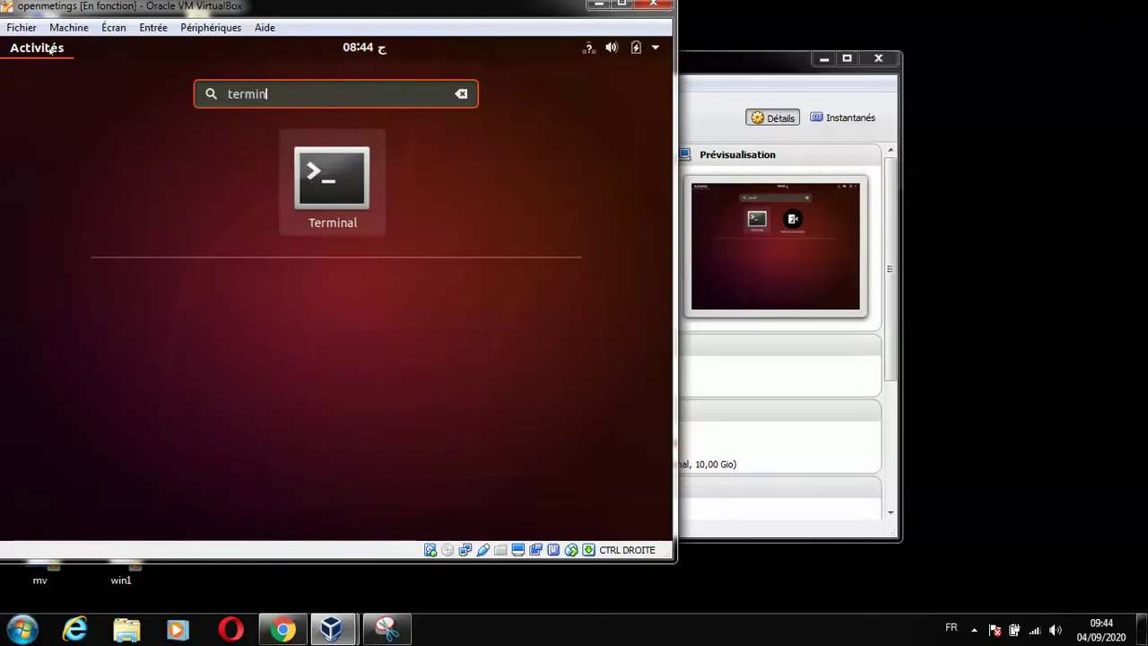
click(314, 175)
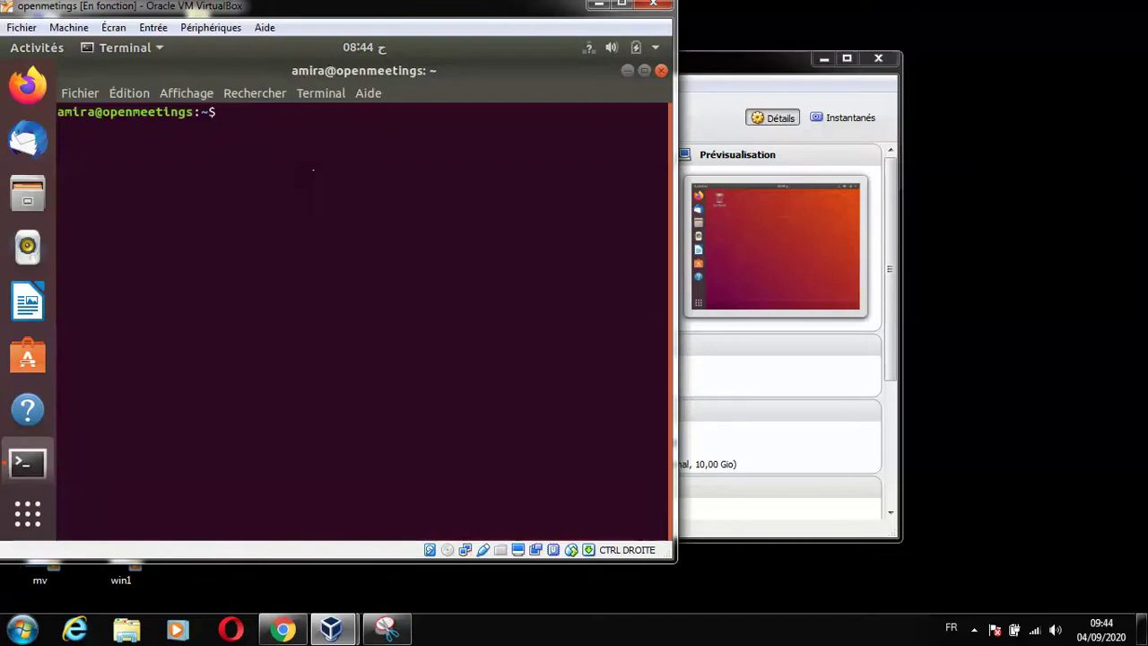
Become root with sudo su and try ifconfig, which is not installed.
text(sudo su)
key(Return)
key(Return)
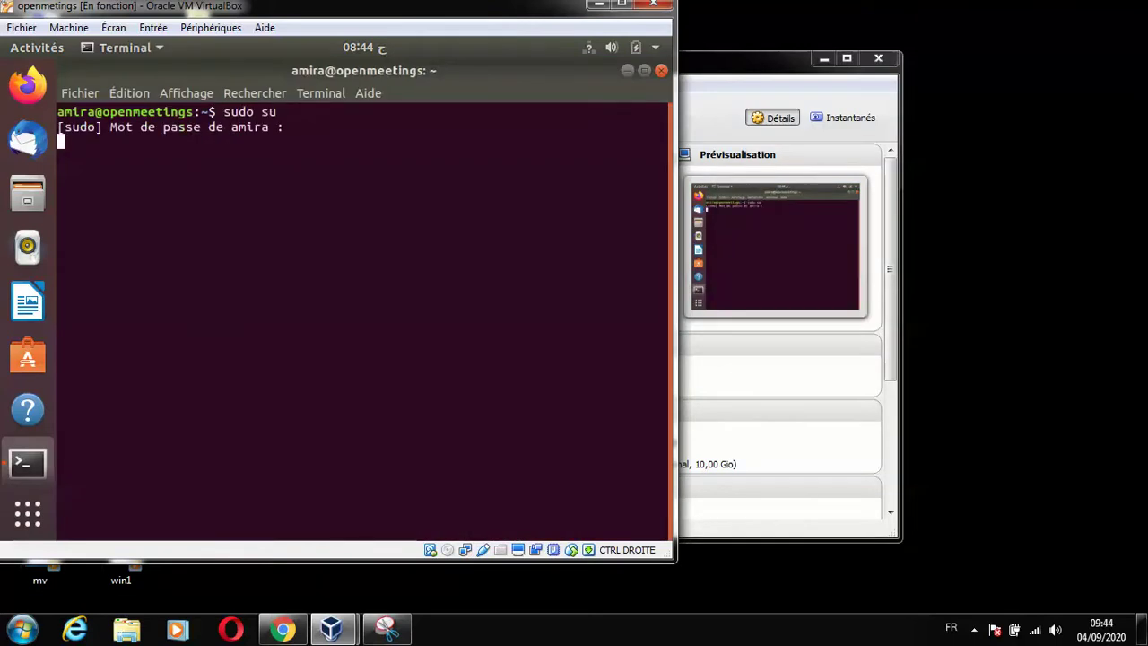
text(ifconfig)
key(Return)
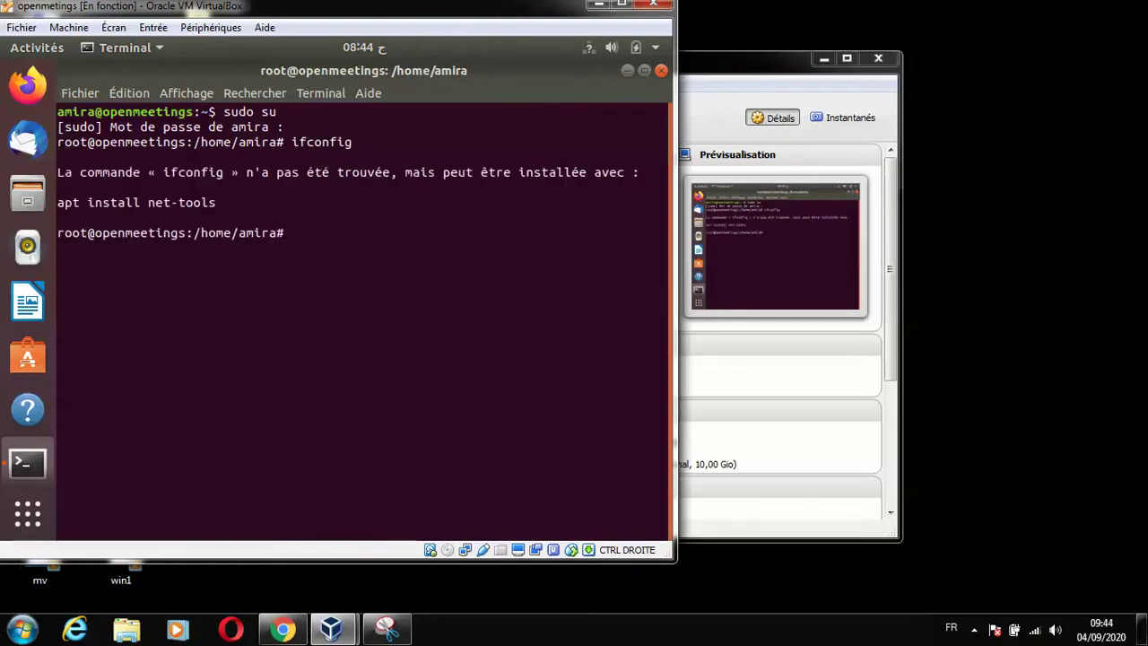
Install the net-tools package with 'apt install net-tools'.
text(apt install net-tools)
key(Return)
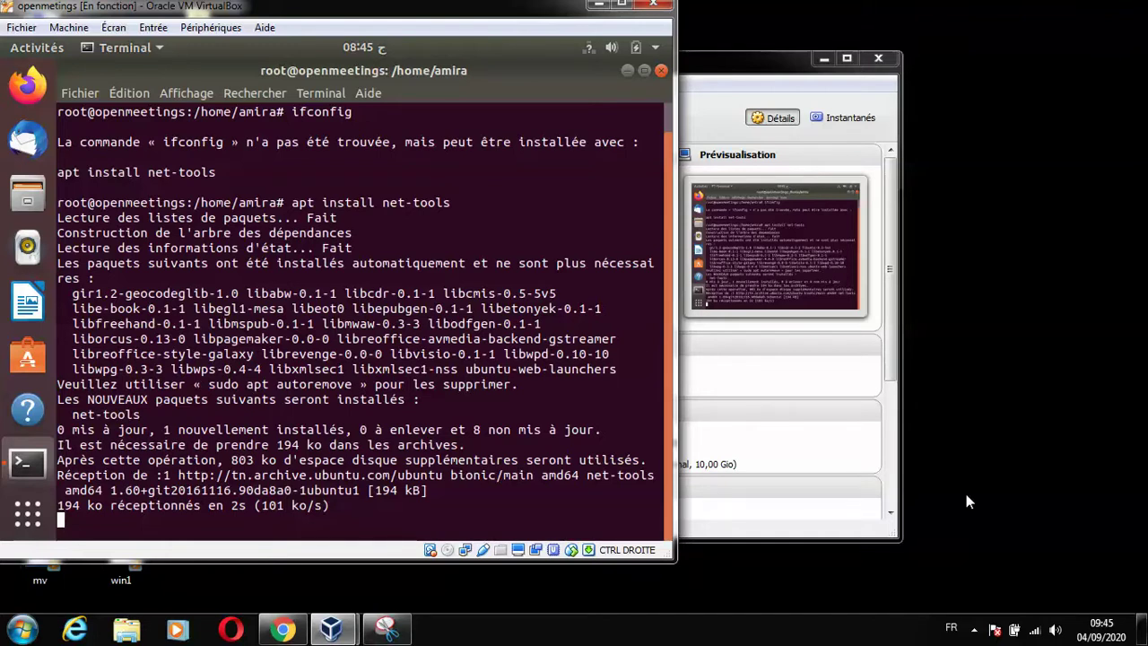
click(974, 630)
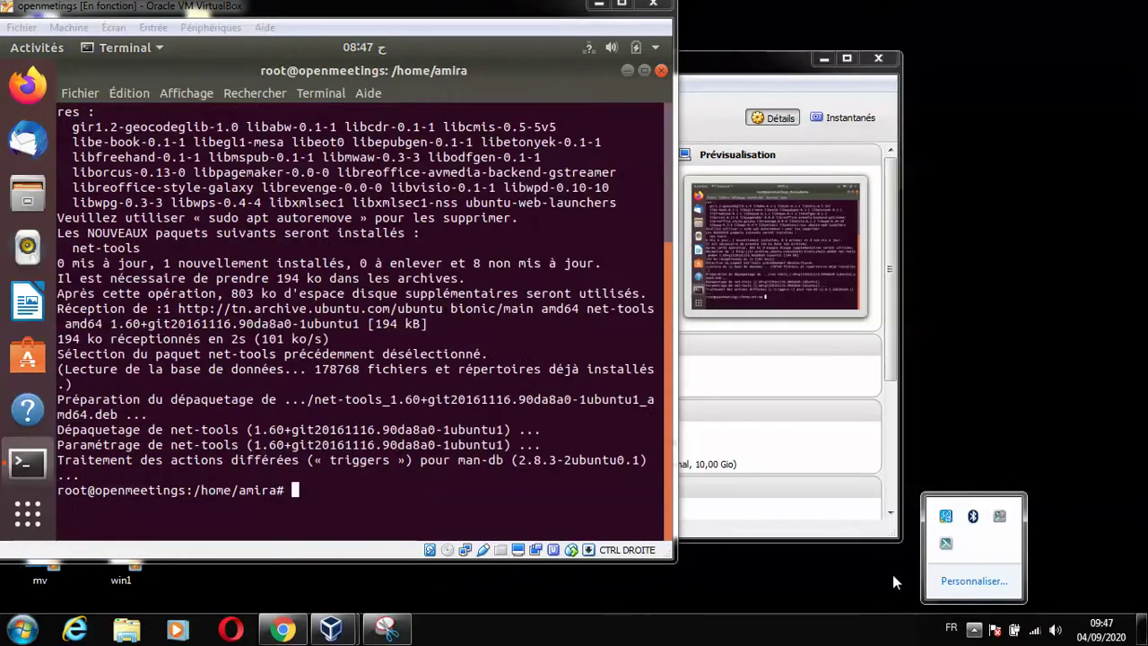
Clear the previous output from the VM terminal.
click(610, 529)
text(clear)
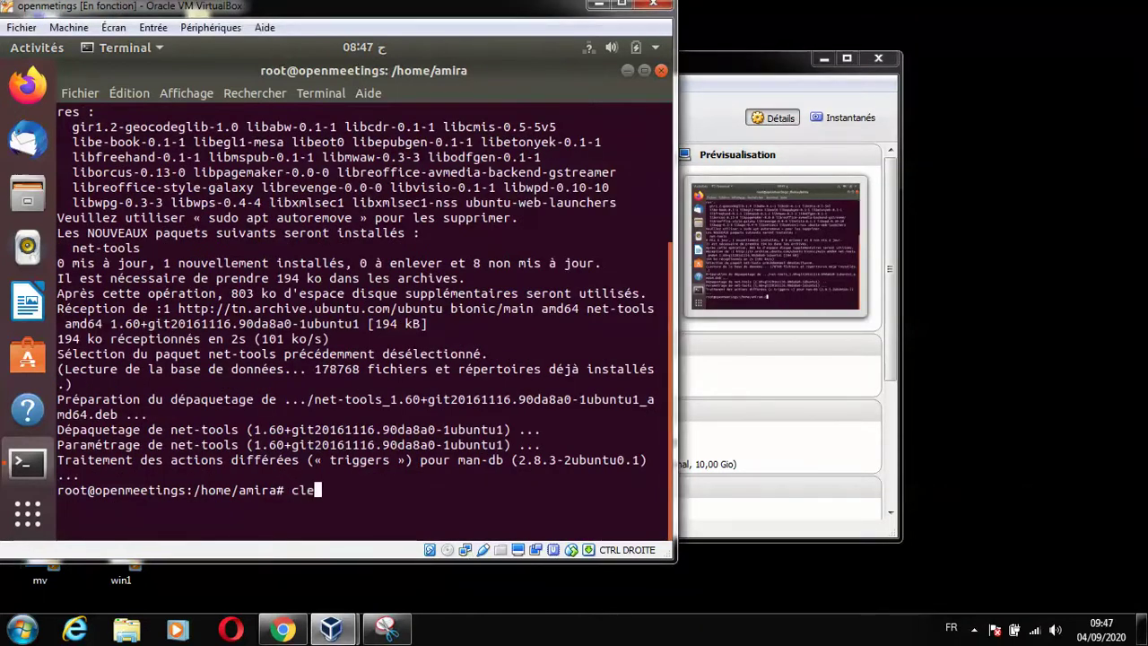
key(Return)
Run ifconfig, showing enp0s3 at 192.168.1.13, and maximize the VM window.
text(ifcxonfi)
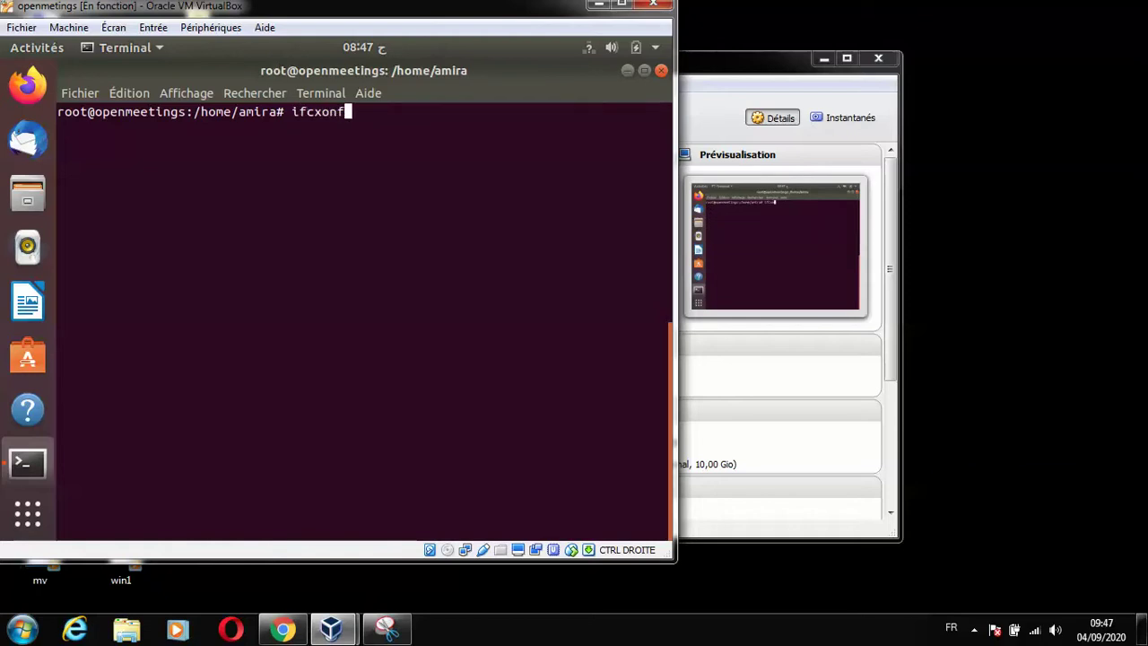
key(BackSpace)
key(BackSpace)
key(BackSpace)
key(BackSpace)
key(BackSpace)
key(BackSpace)
text(config)
key(Return)
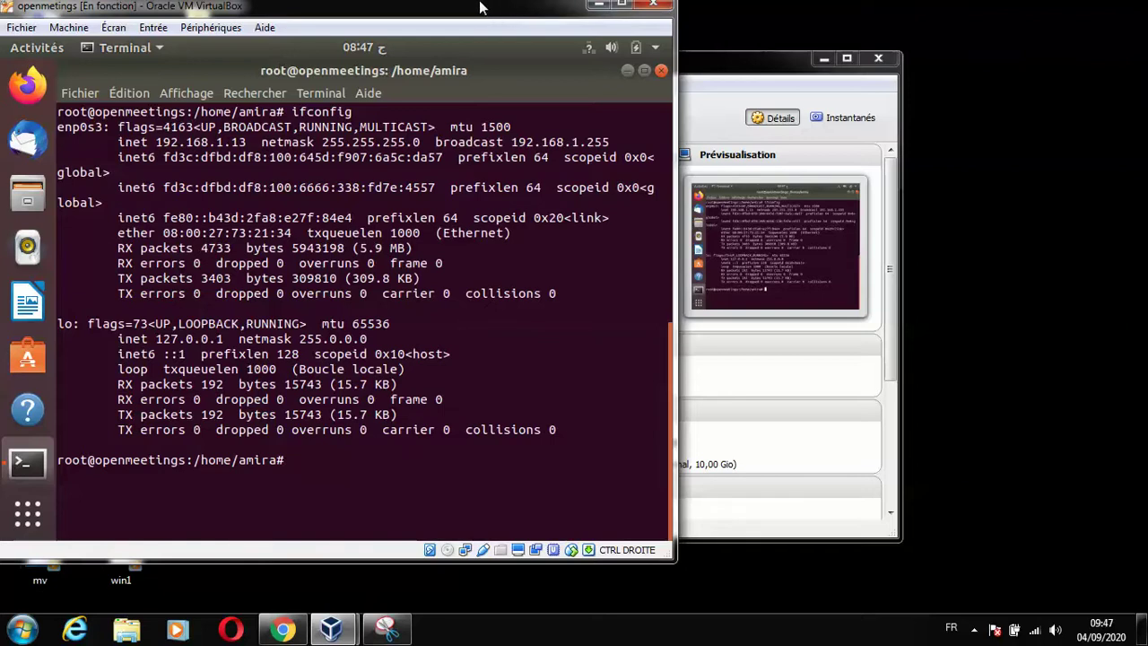
double_click(579, 7)
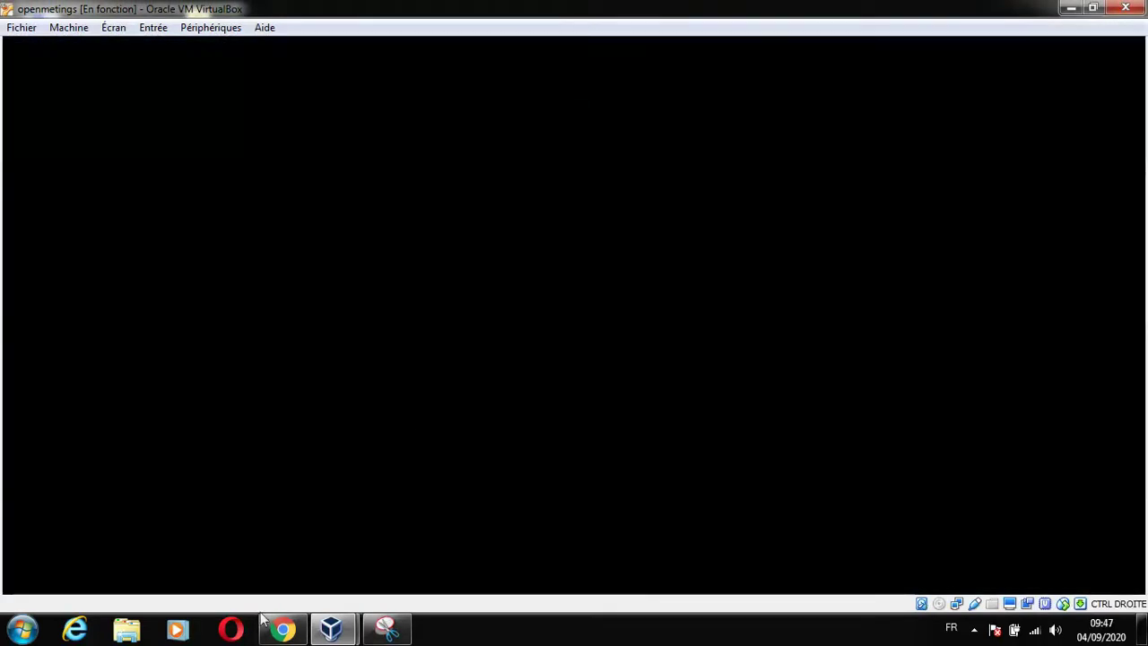
Switch to Chrome with the OpenMeetings guide, maximize it, and open a new tab.
key(alt+Tab)
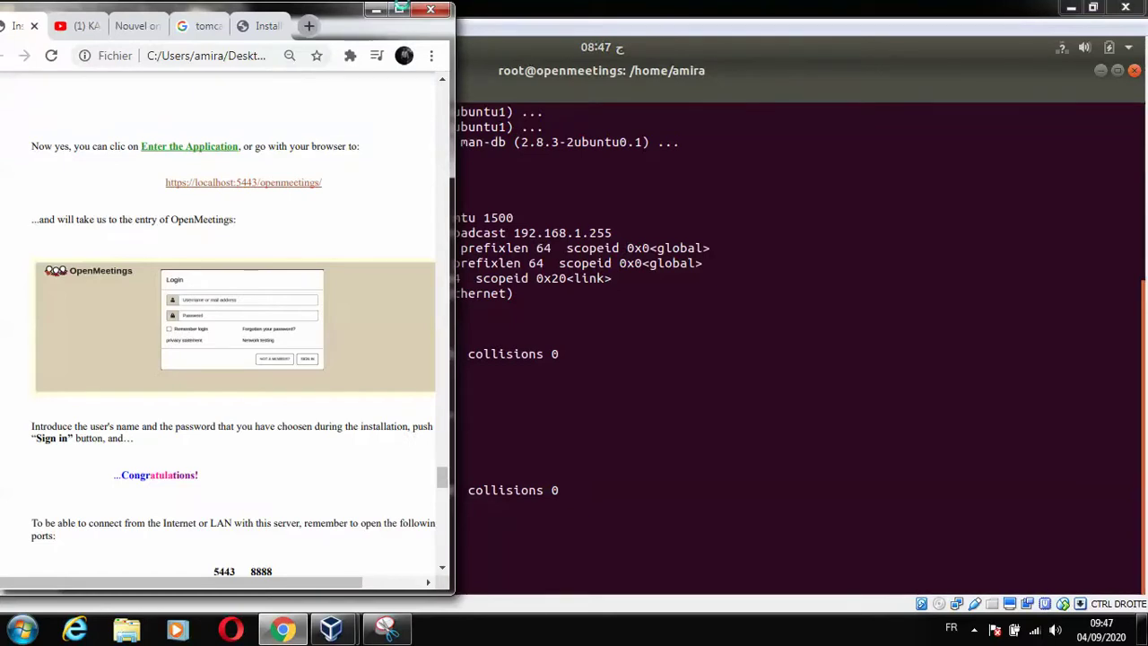
click(401, 9)
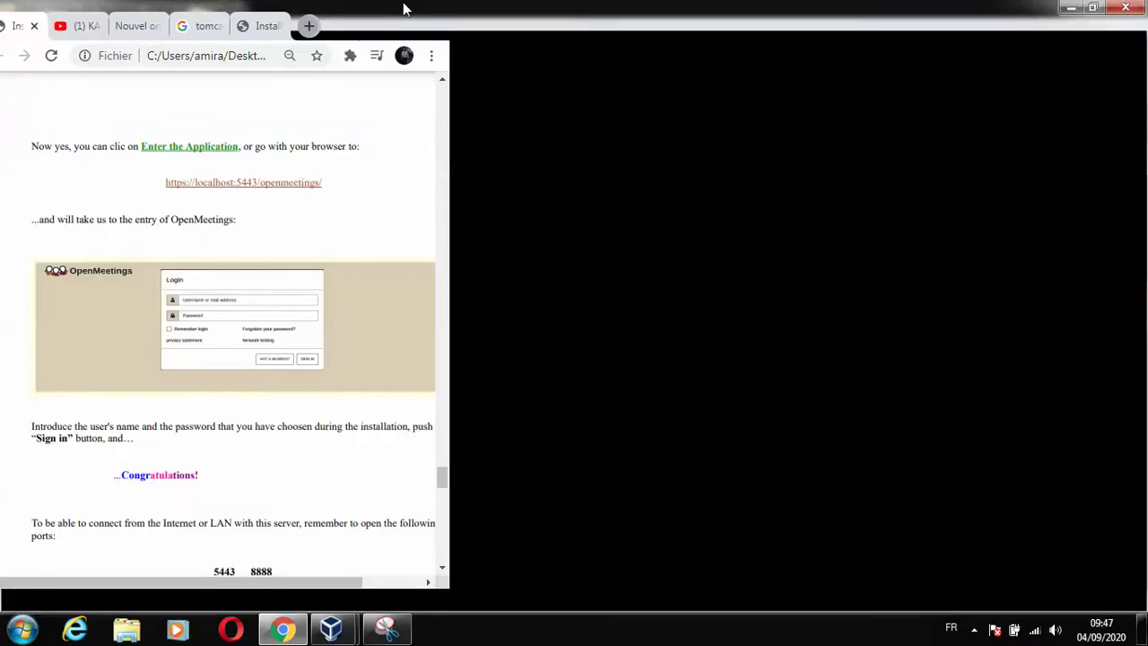
key(ctrl+t)
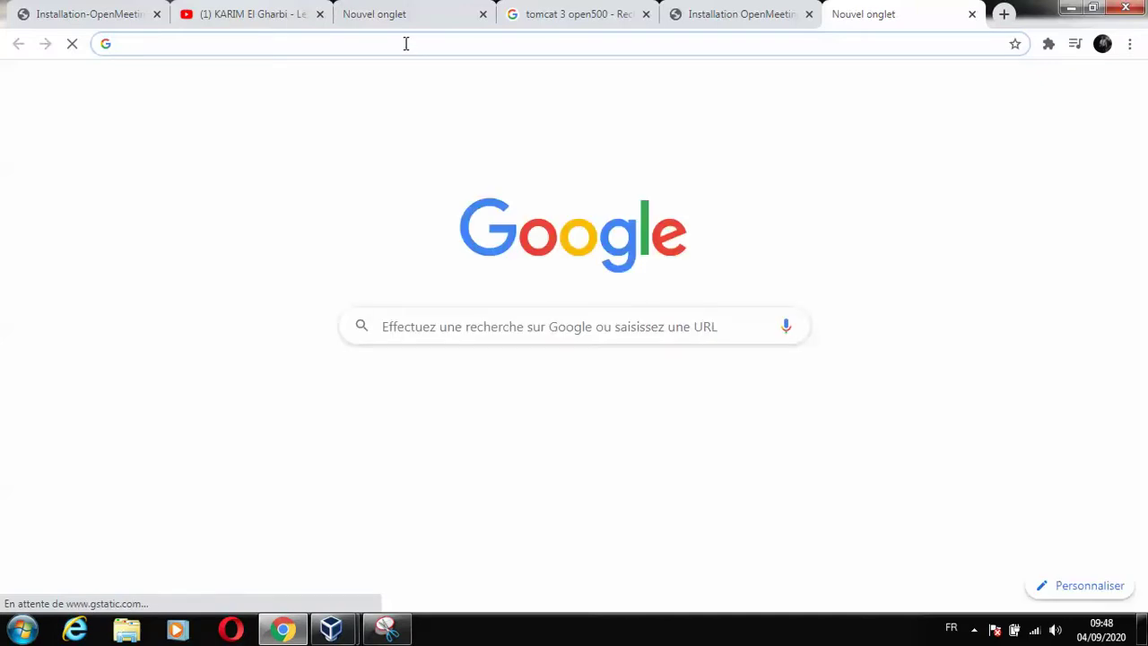
text(https)
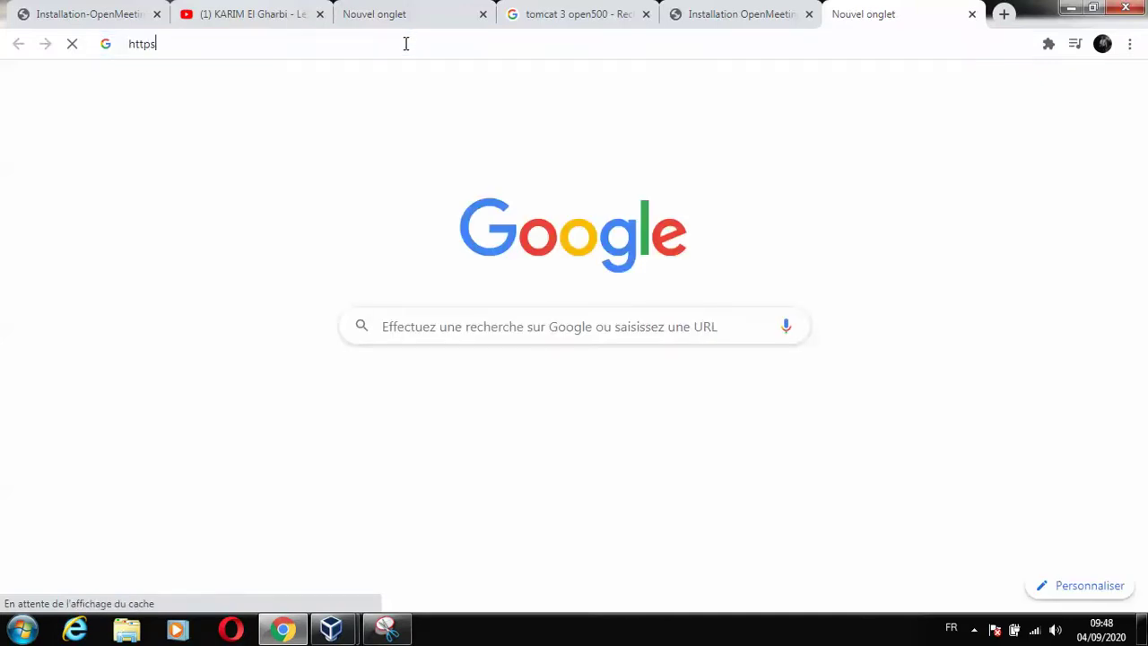
text(://)
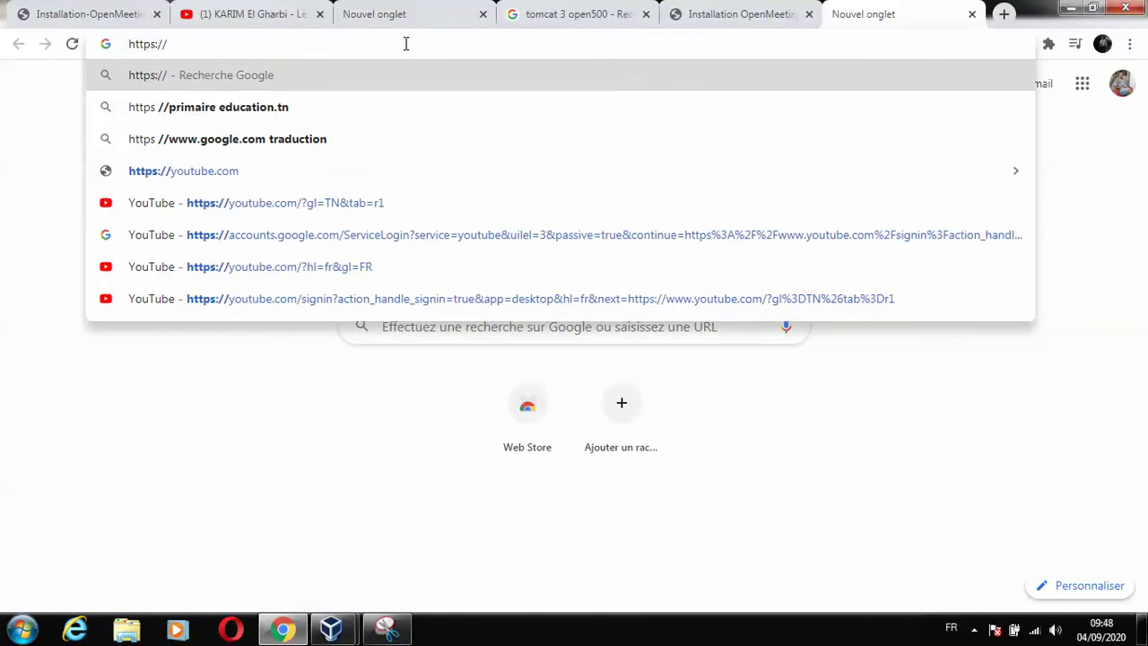
text(192.1)
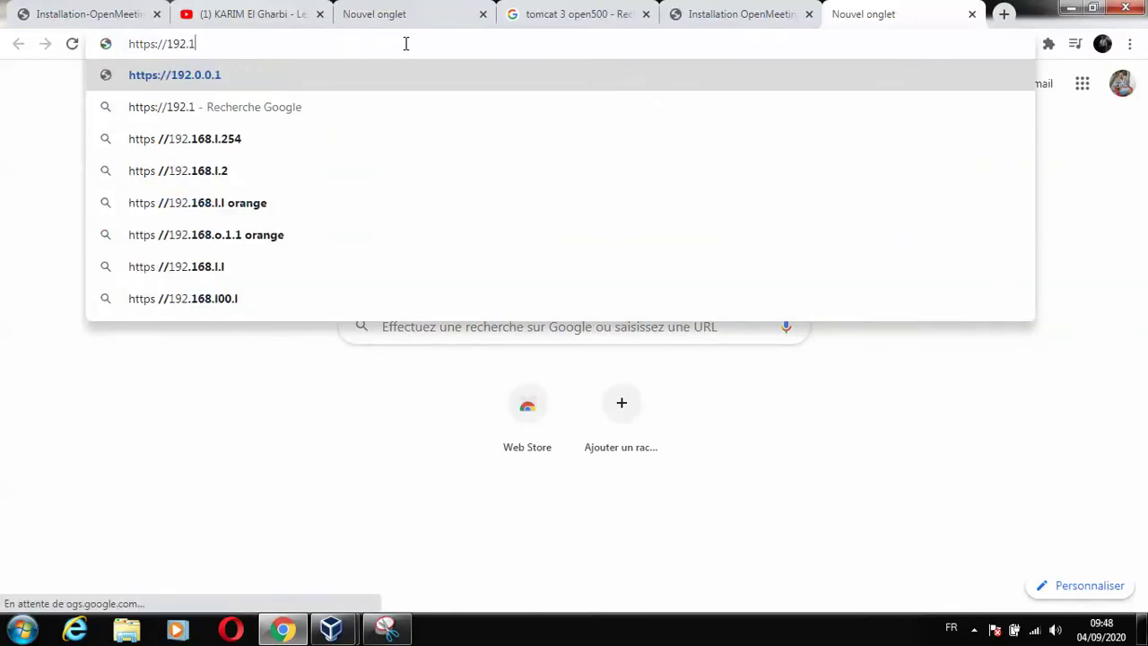
text(68.1.13)
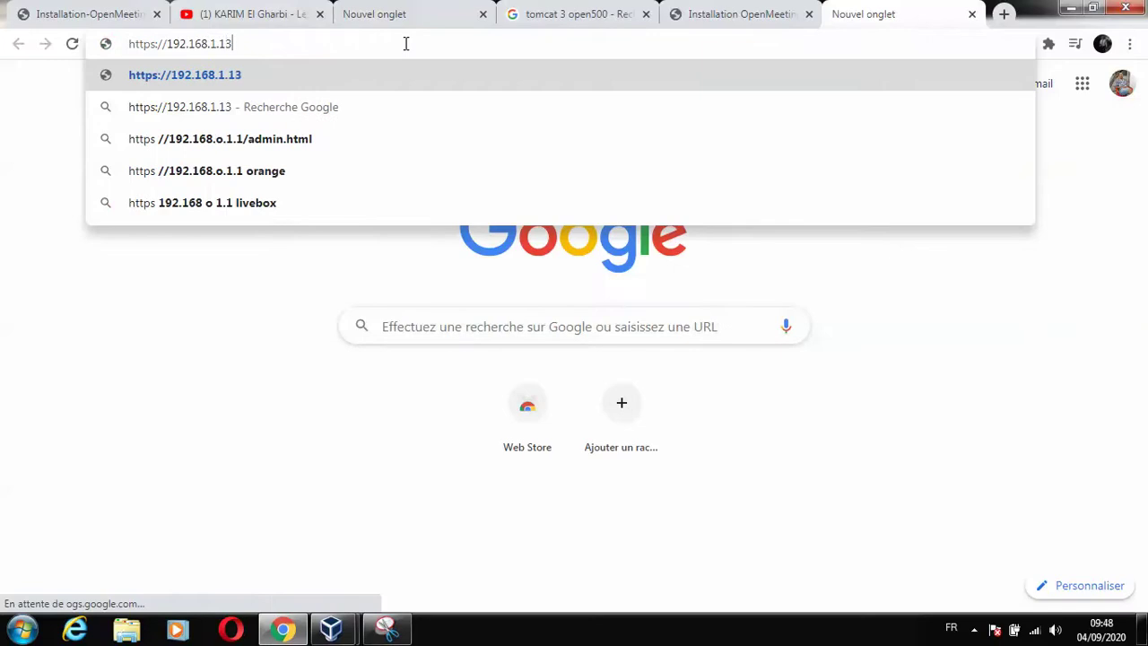
text(:)
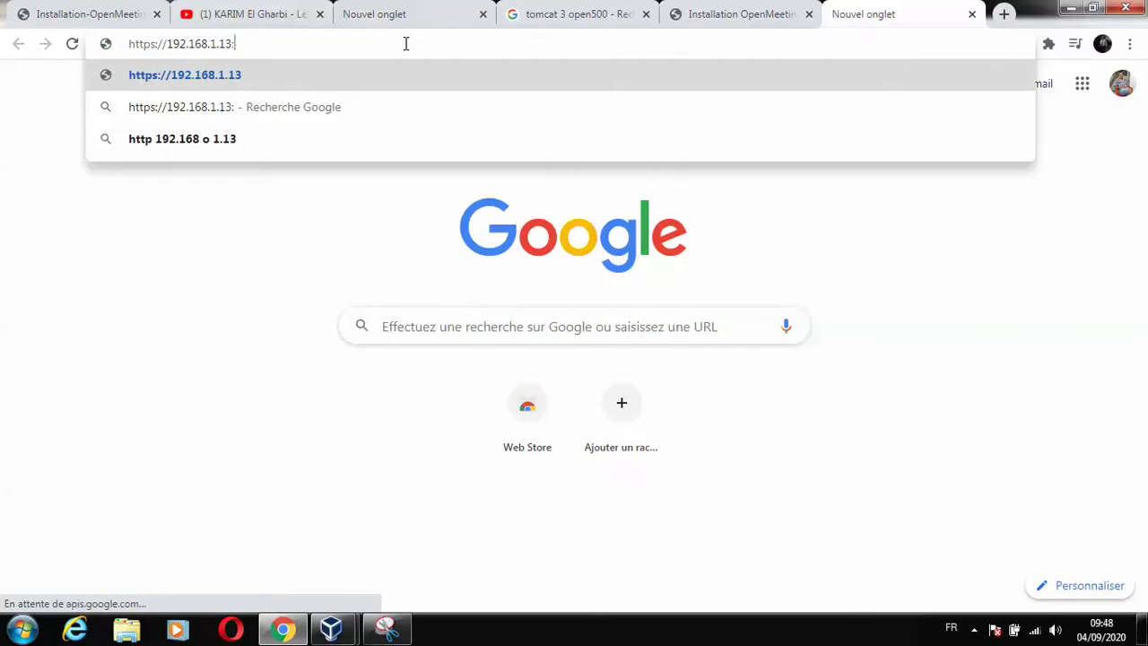
text(5443/)
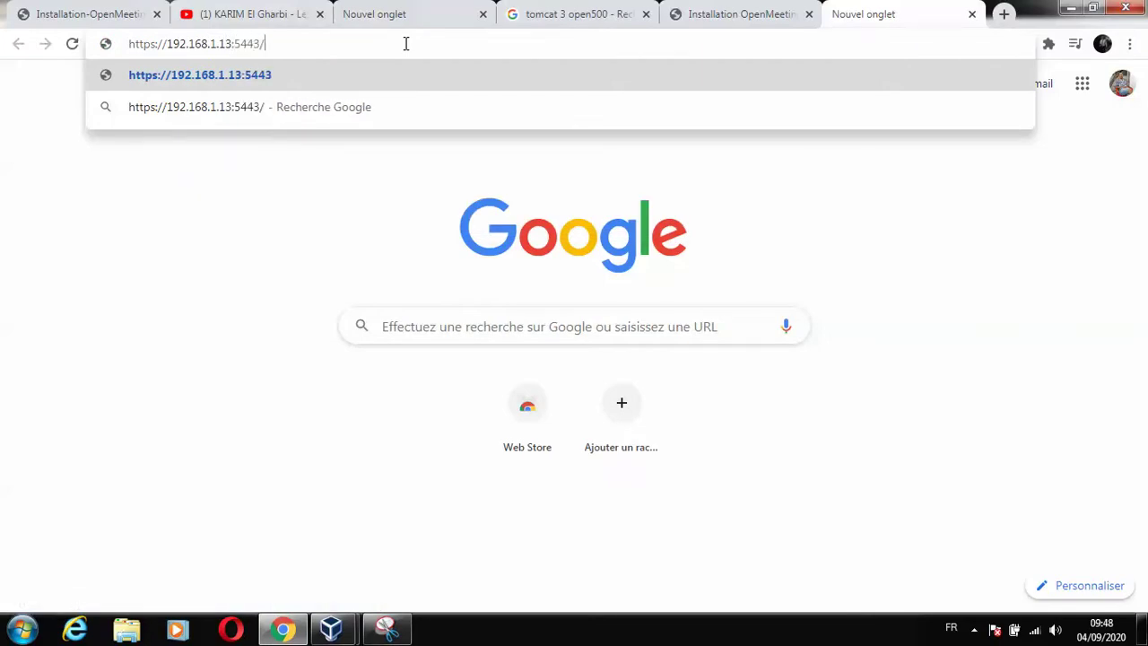
text(openmet)
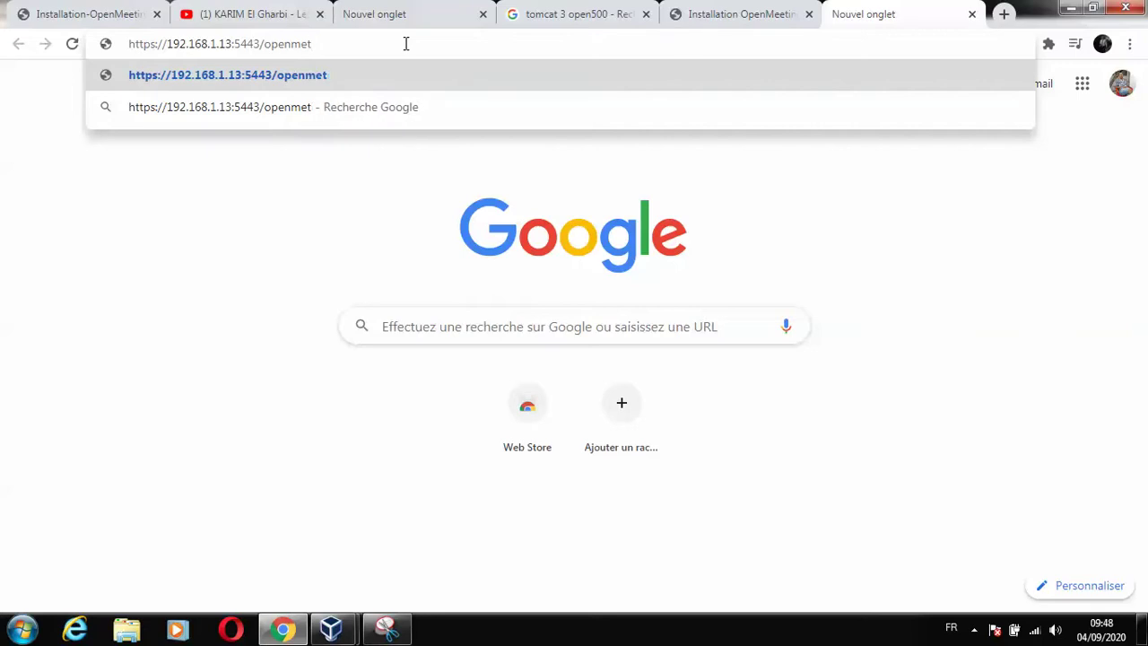
key(BackSpace)
text(e)
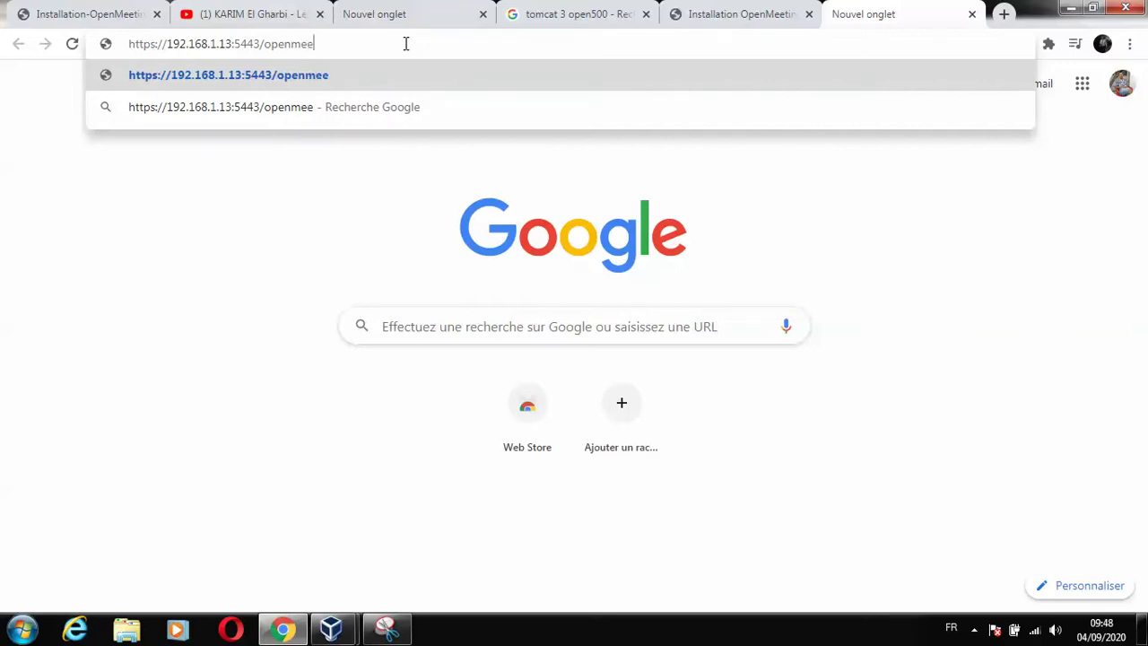
text(tings)
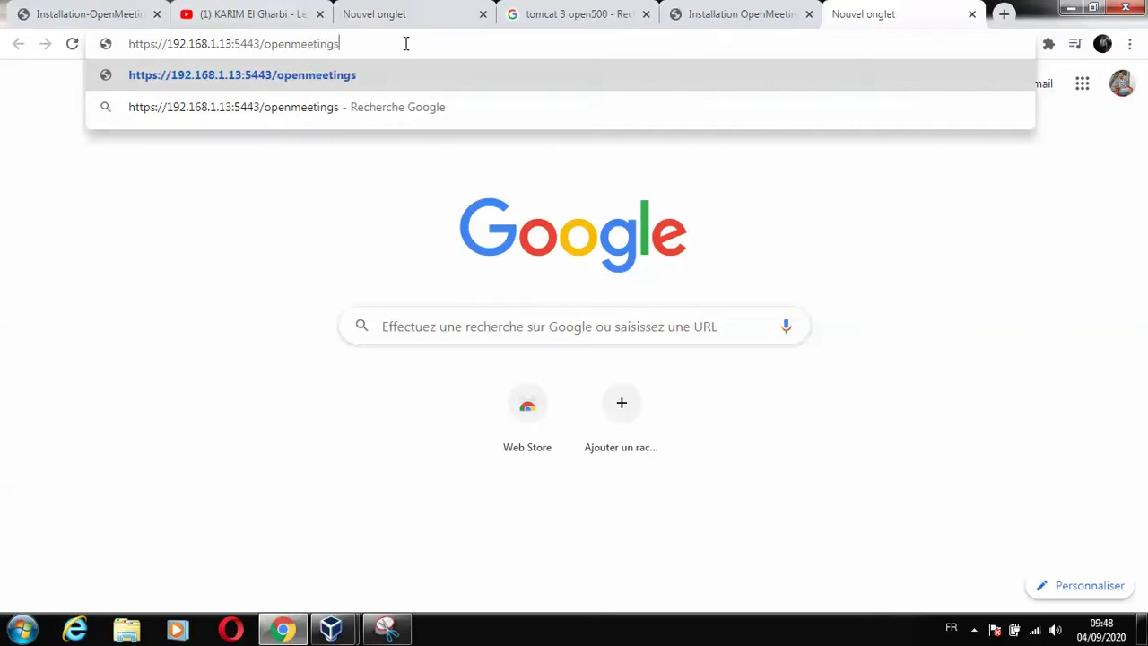
key(Return)
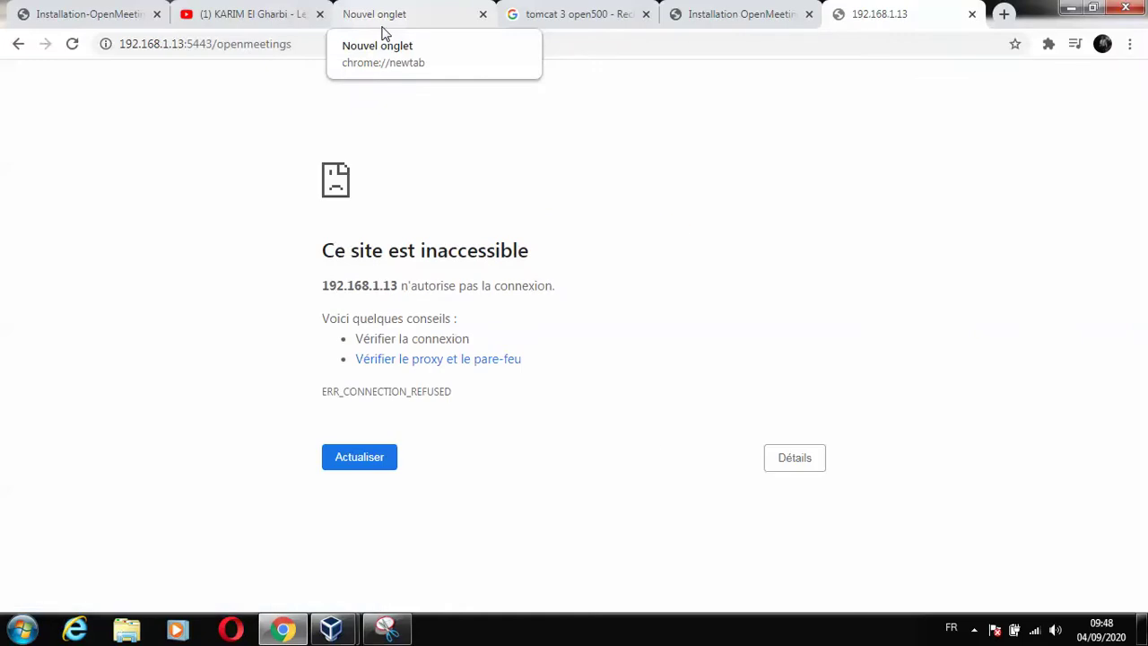
Reload the refused OpenMeetings page, then check the VM terminal.
click(396, 470)
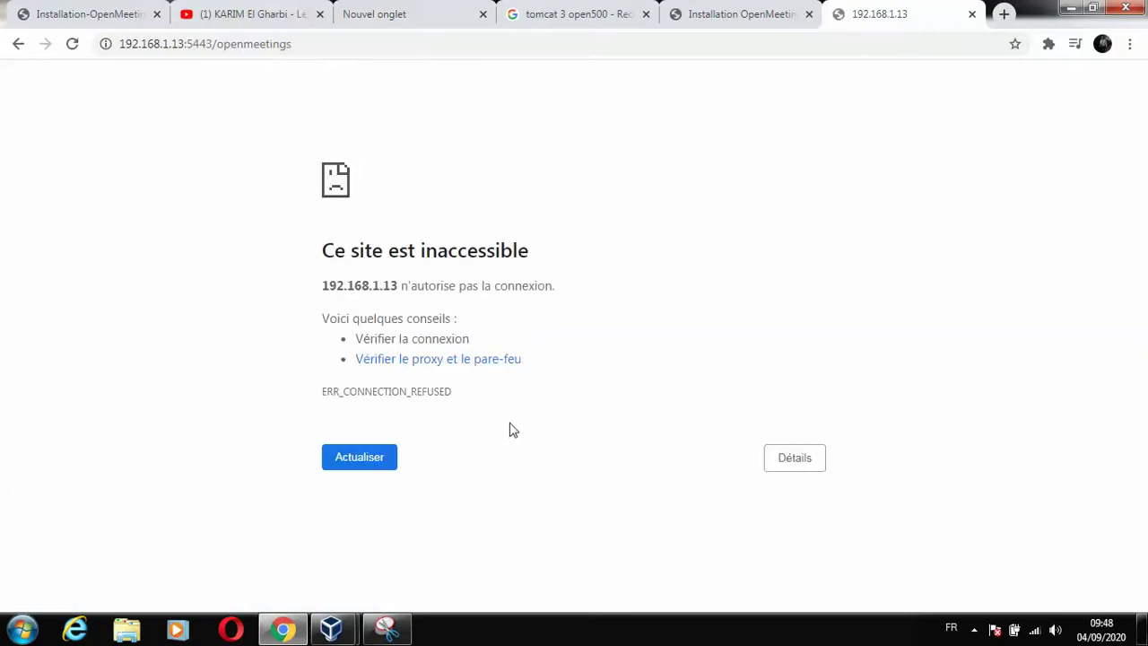
click(403, 632)
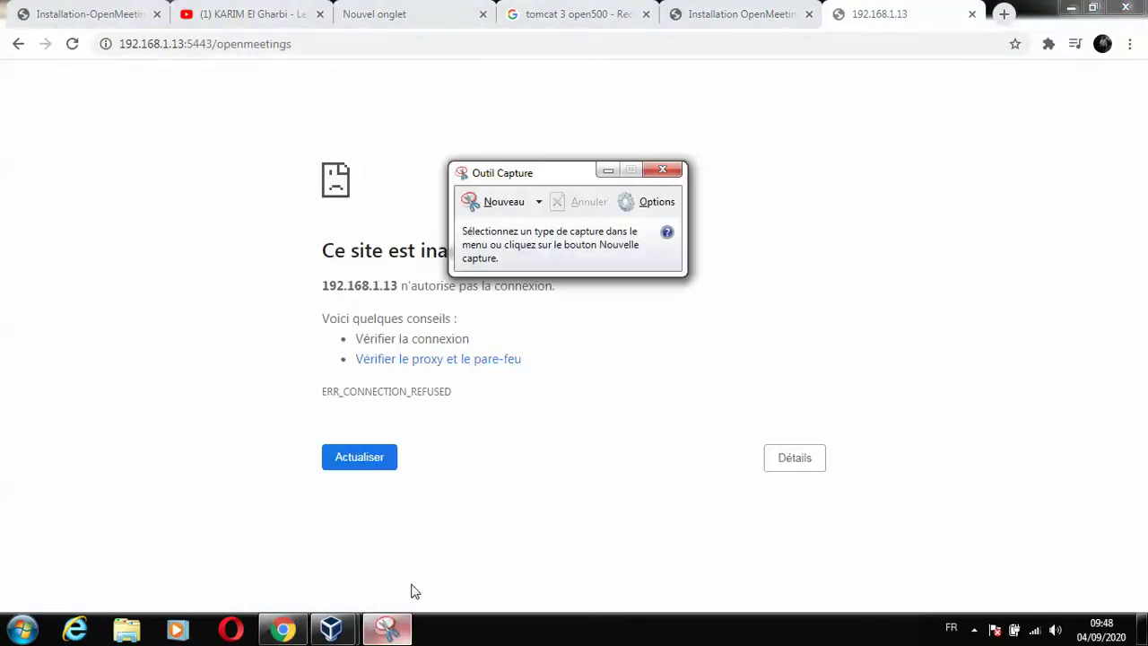
click(608, 173)
mouse_move(331, 629)
click(406, 522)
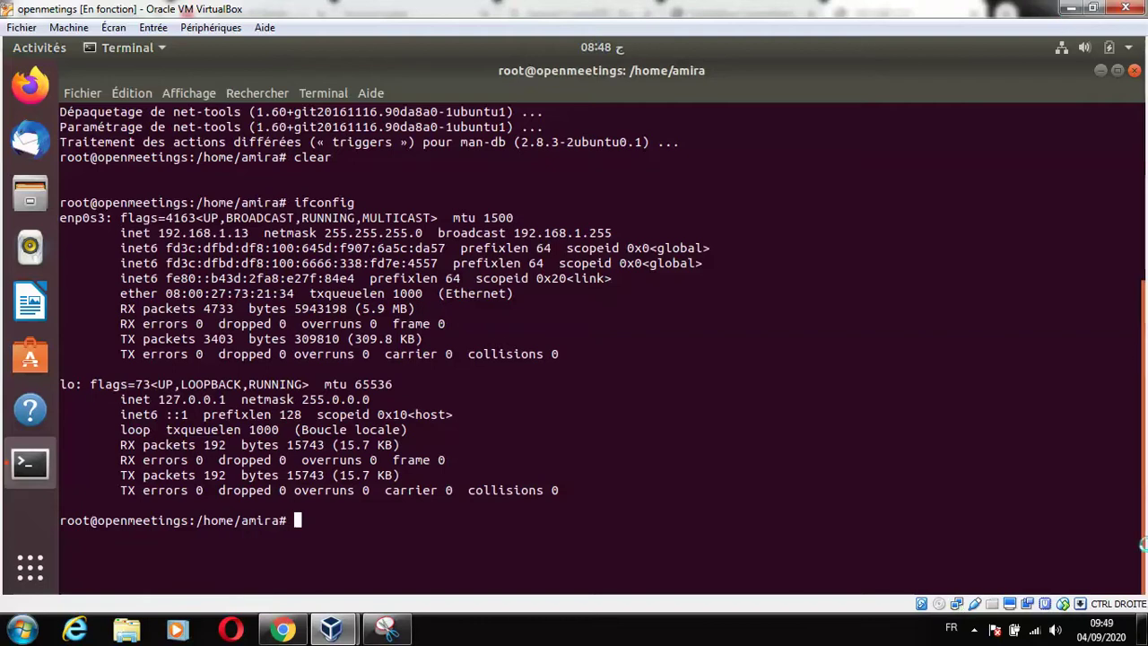
click(1069, 8)
click(1145, 628)
click(1144, 627)
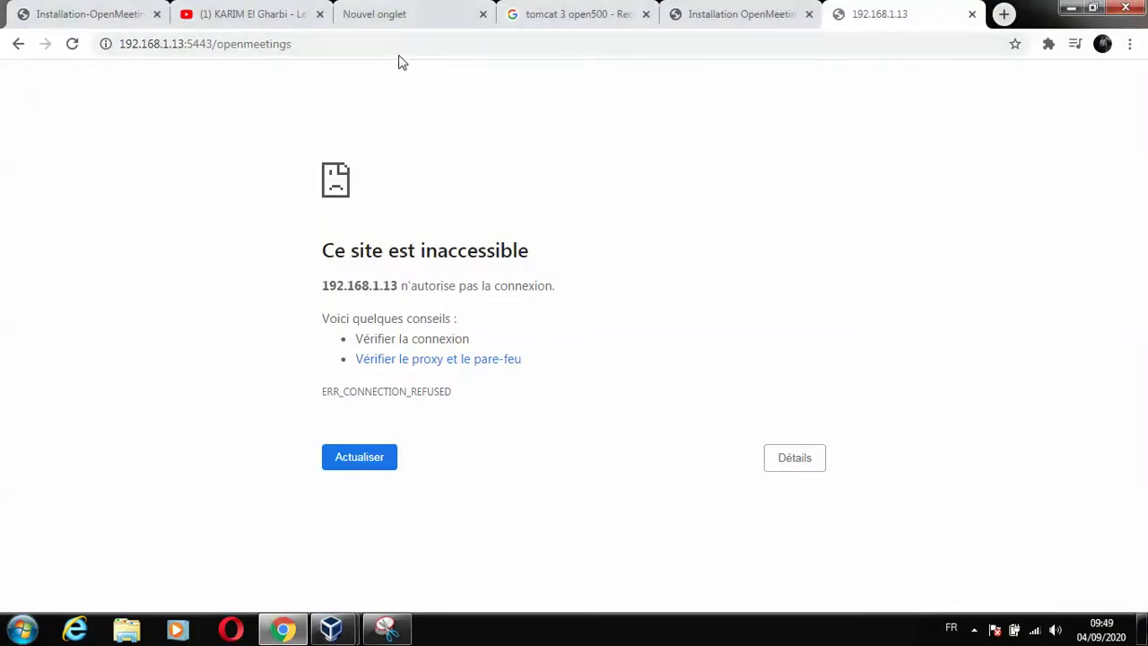
click(358, 37)
click(122, 44)
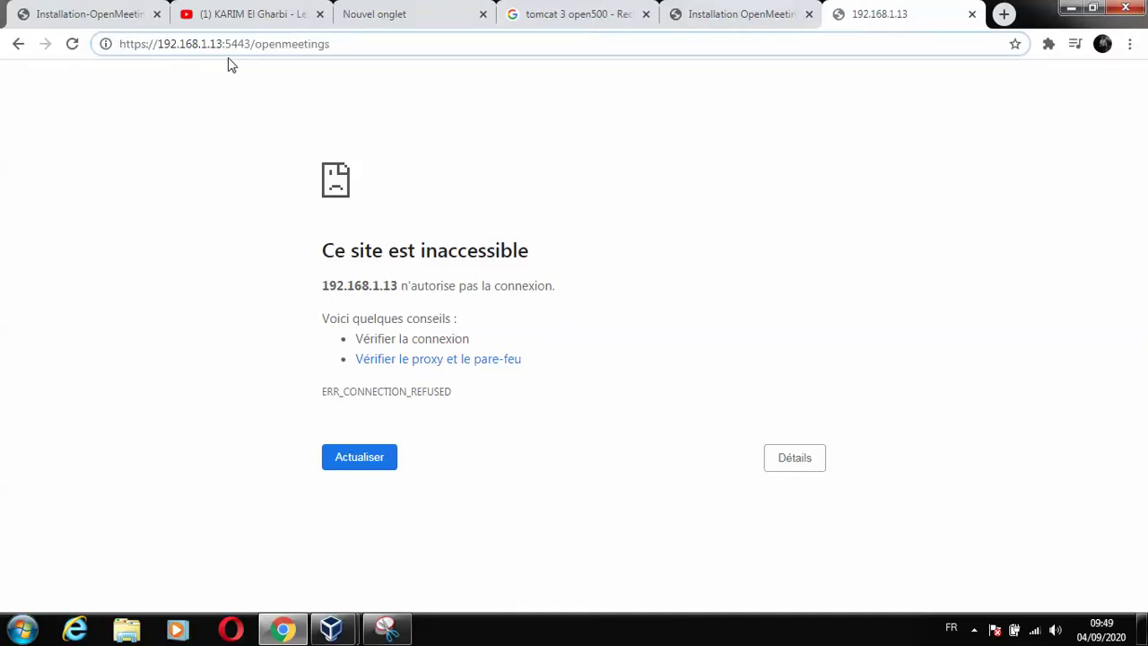
click(363, 38)
key(BackSpace)
key(BackSpace)
key(BackSpace)
key(BackSpace)
key(BackSpace)
key(BackSpace)
key(BackSpace)
key(BackSpace)
key(BackSpace)
key(BackSpace)
key(BackSpace)
key(BackSpace)
key(BackSpace)
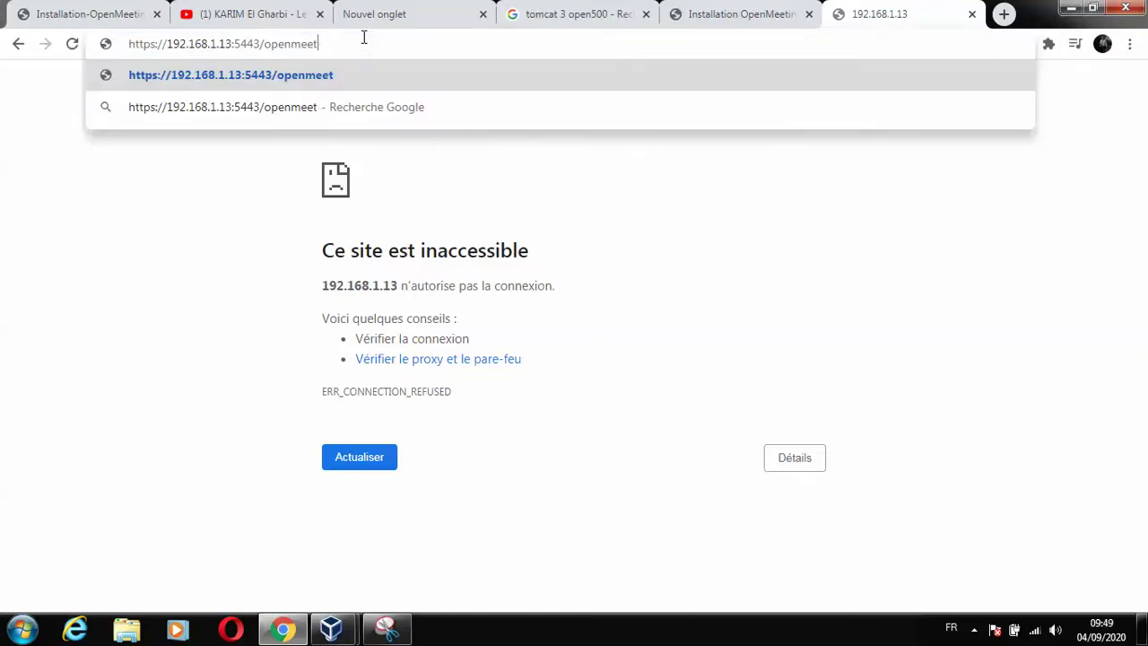
key(Return)
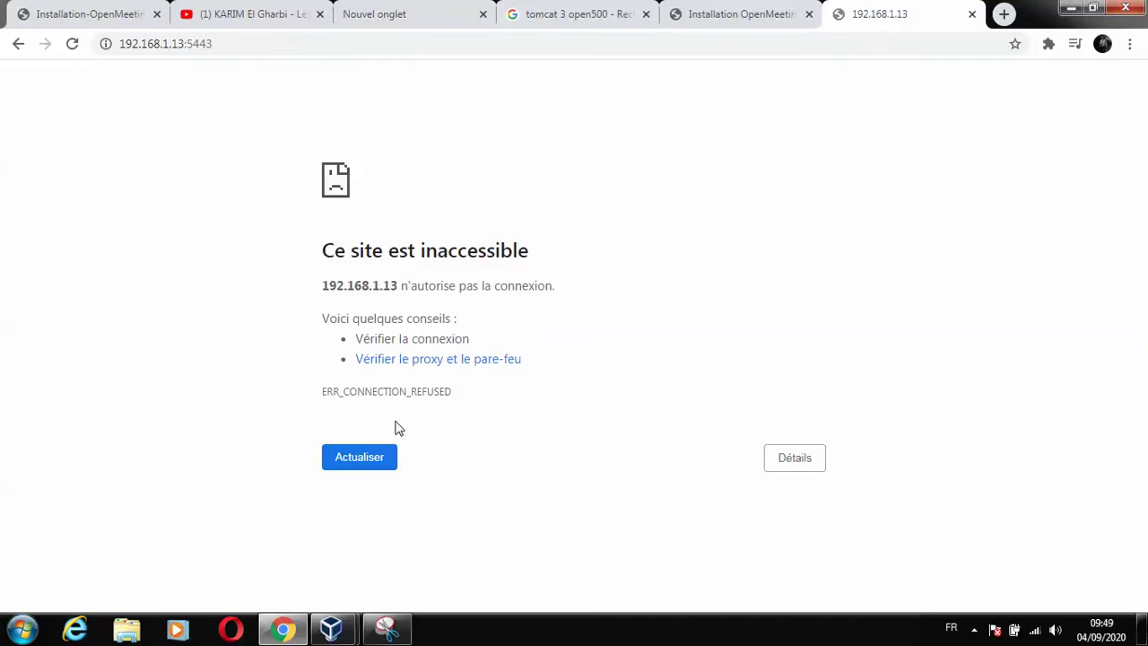
Reload 192.168.1.13:5443, which still refuses the connection.
click(387, 455)
mouse_move(331, 628)
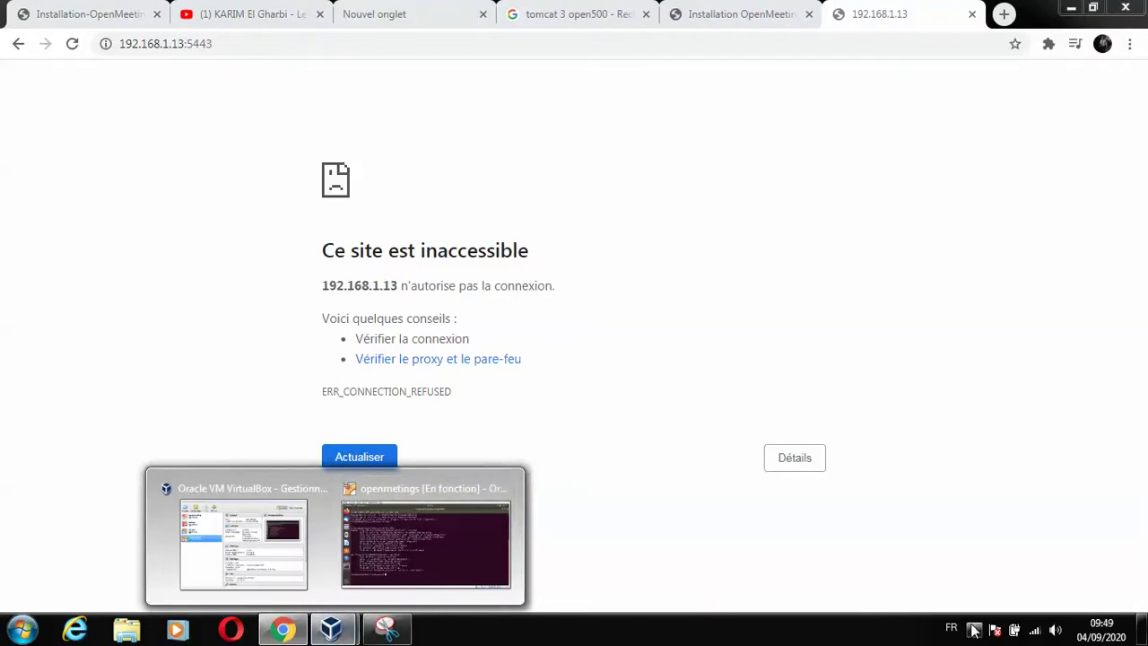
click(974, 628)
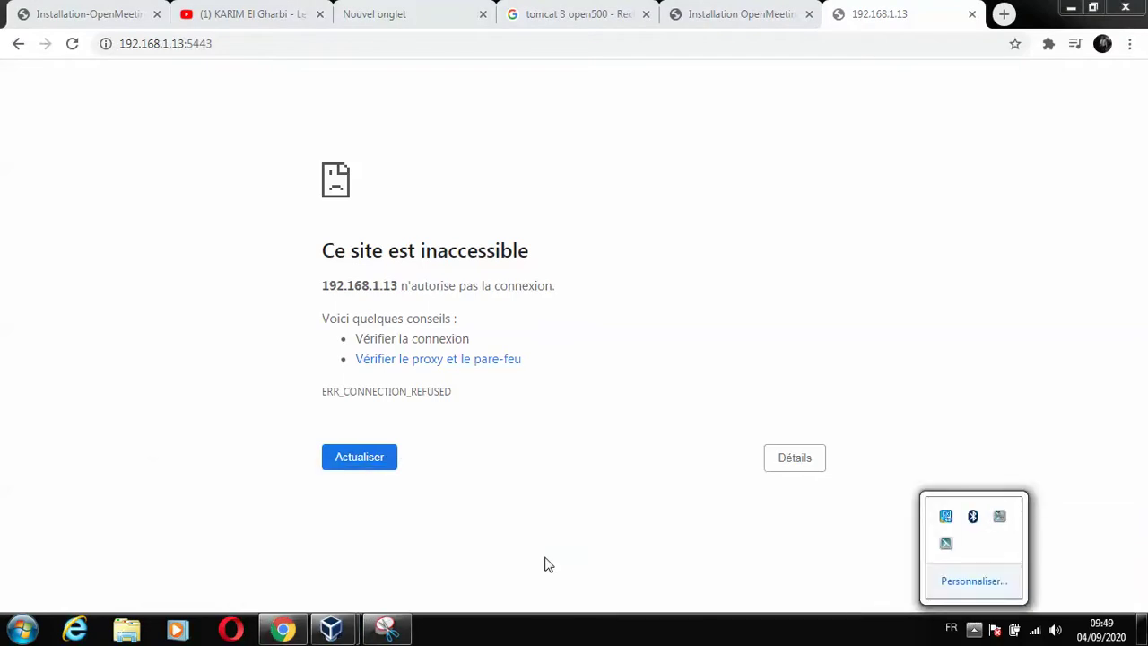
In the VM terminal, rerun the Kurento media server restart from shell history.
mouse_move(331, 627)
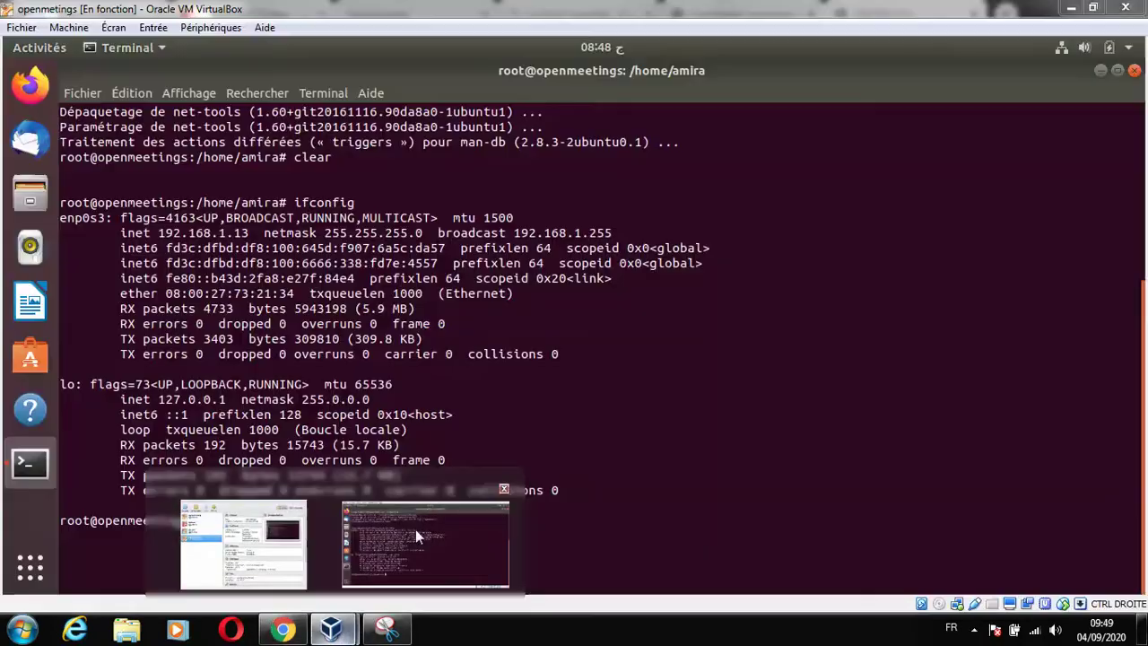
click(415, 529)
key(Up)
key(Up)
key(Down)
key(Up)
key(Up)
key(Up)
Rerun the MySQL start command from shell history.
key(Up)
key(Up)
key(Up)
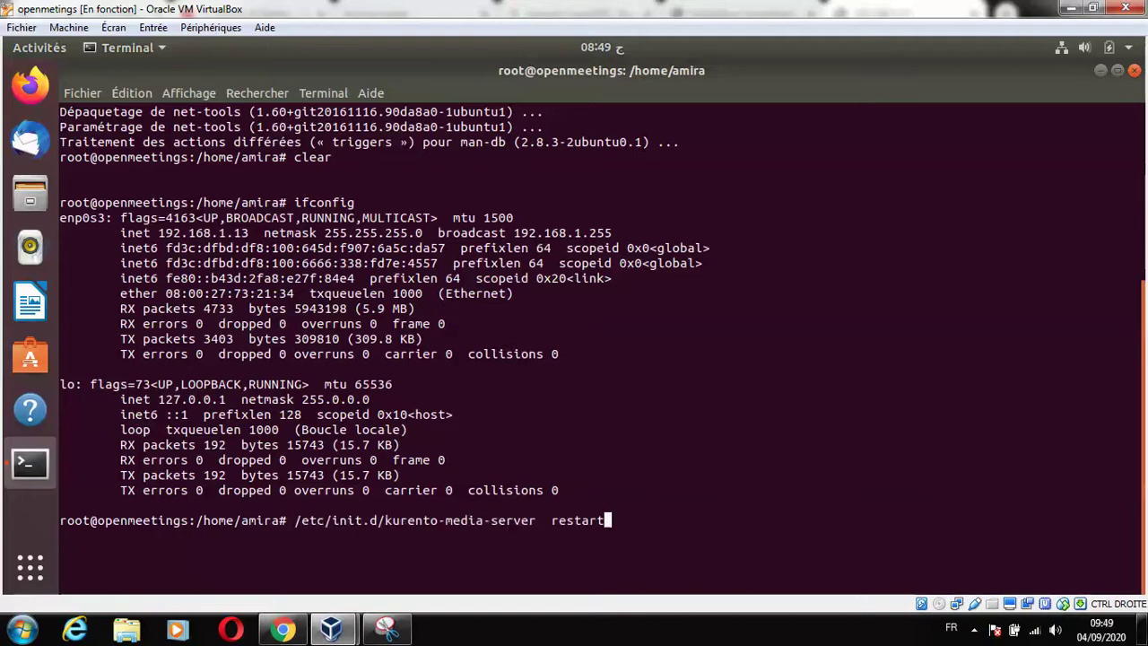
key(Down)
key(Return)
key(Up)
key(Up)
key(Up)
key(Down)
key(Down)
key(Up)
key(Up)
key(Up)
key(Up)
key(Up)
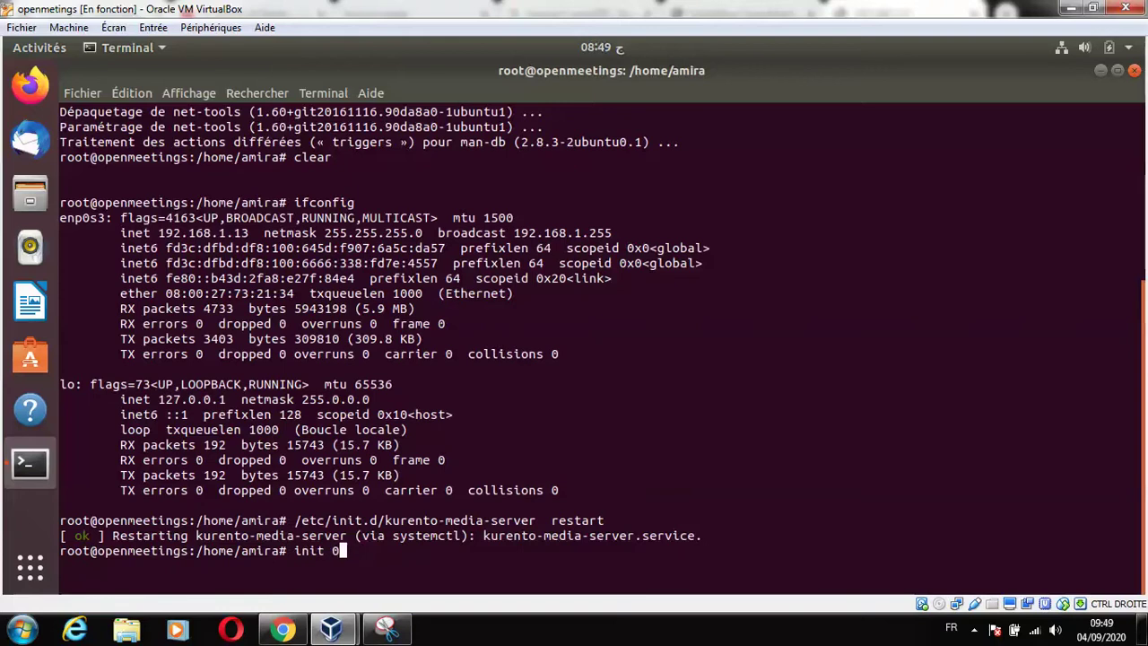
key(Down)
key(Down)
key(Down)
key(Down)
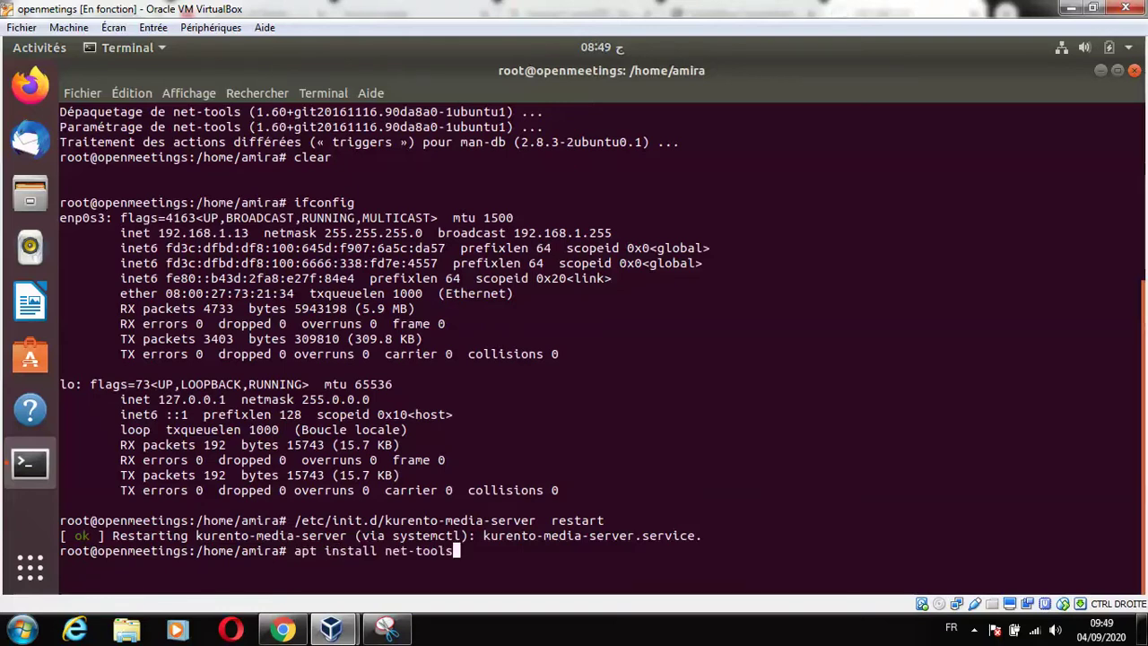
key(Return)
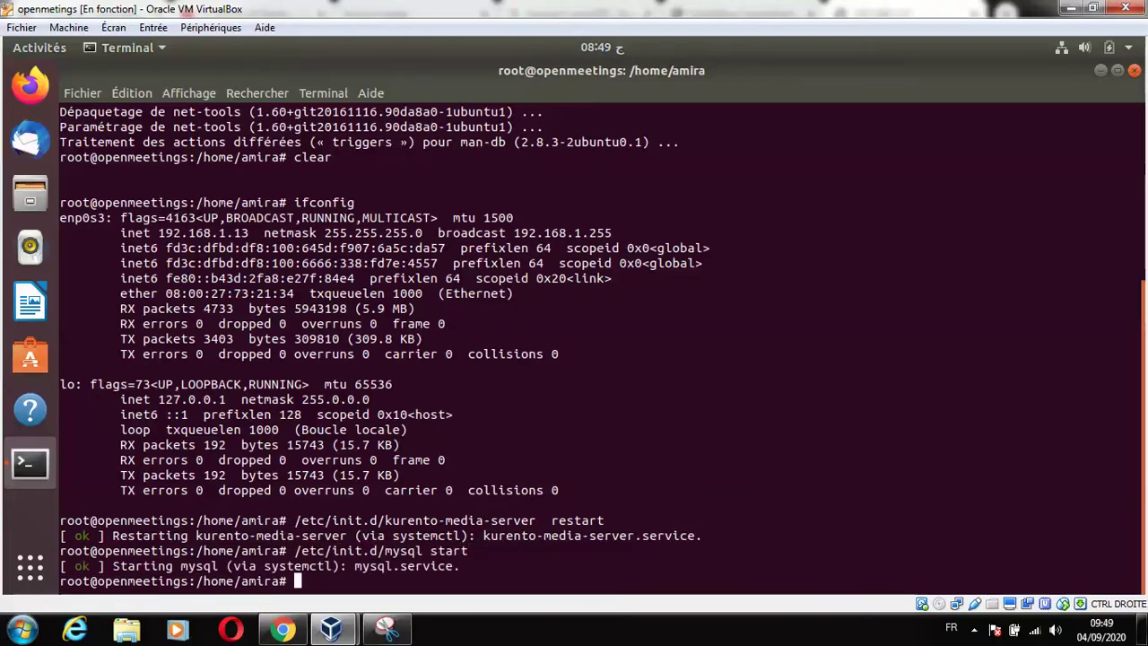
Rerun the Tomcat start command until it reports started, then minimize the VM window.
key(Up)
key(Up)
key(Up)
key(Up)
key(Up)
key(Up)
key(Up)
key(Down)
key(Down)
key(Down)
key(Down)
key(Down)
key(Down)
key(Up)
key(Up)
key(Down)
key(Up)
key(Up)
key(Up)
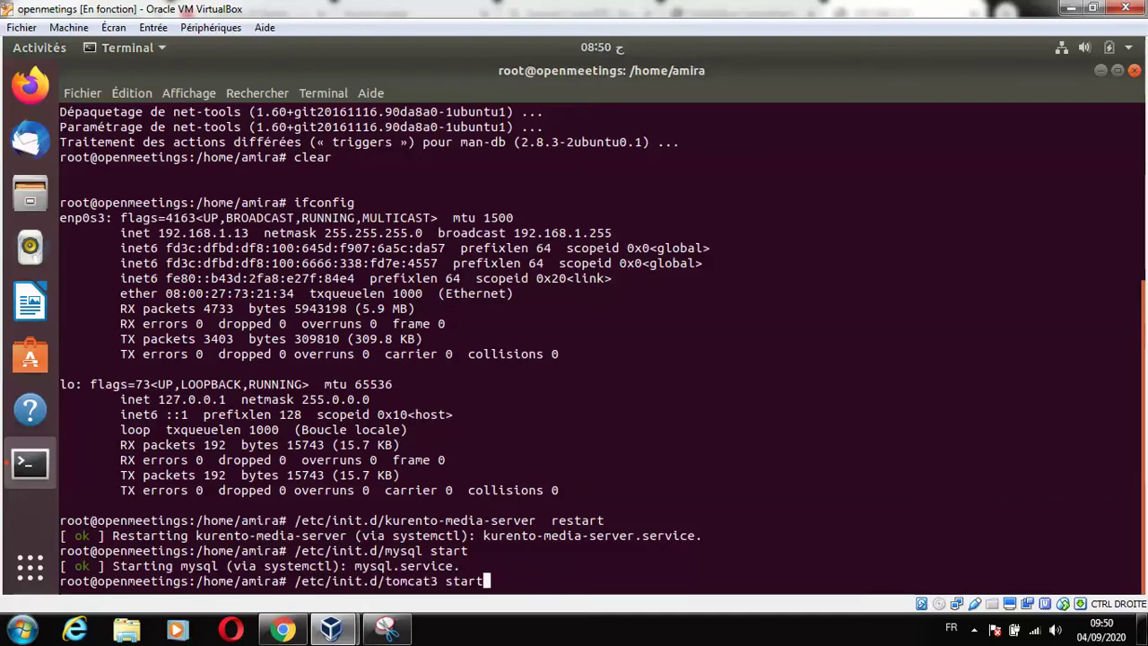
key(Return)
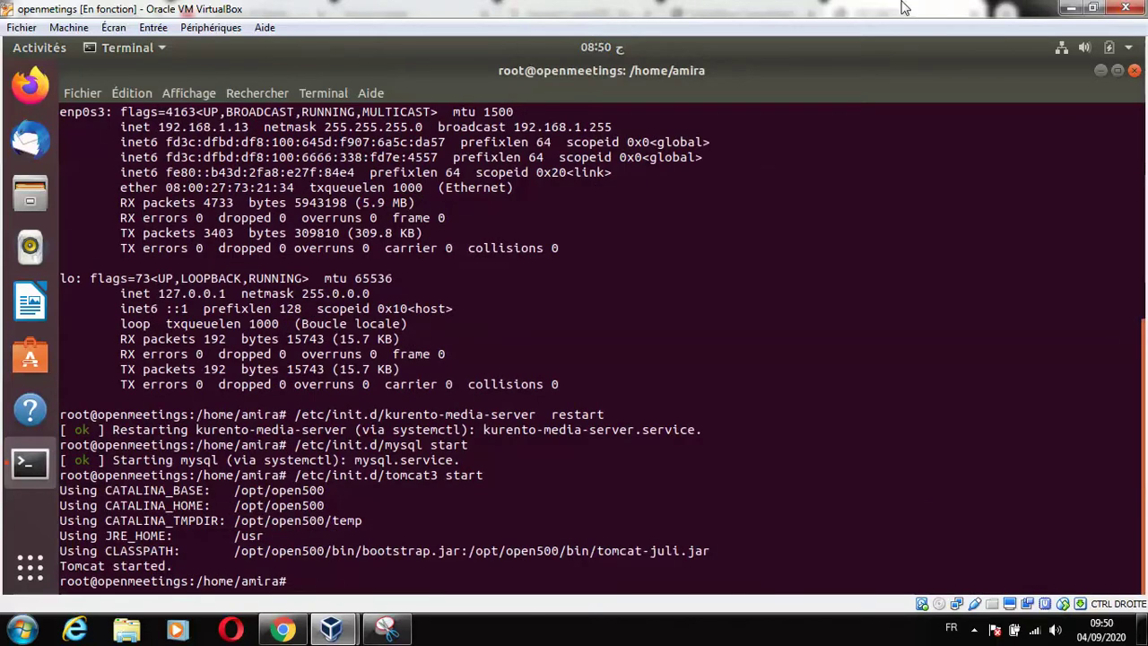
click(1070, 7)
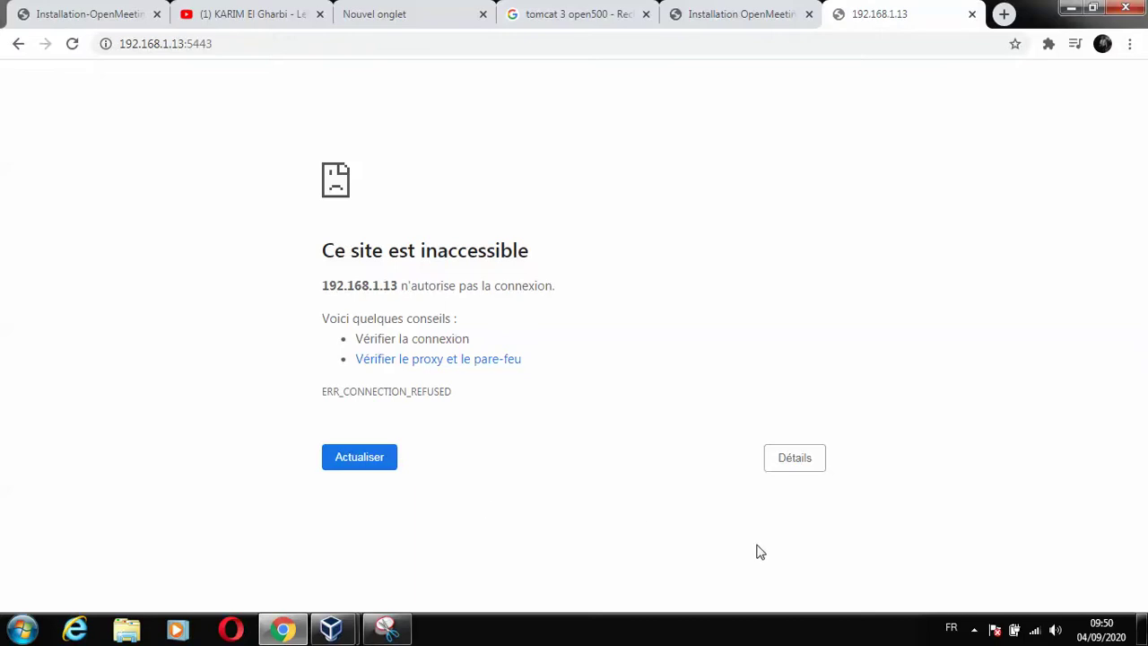
Open Snipping Tool from the hidden notification-area icons and start a new snip.
click(978, 637)
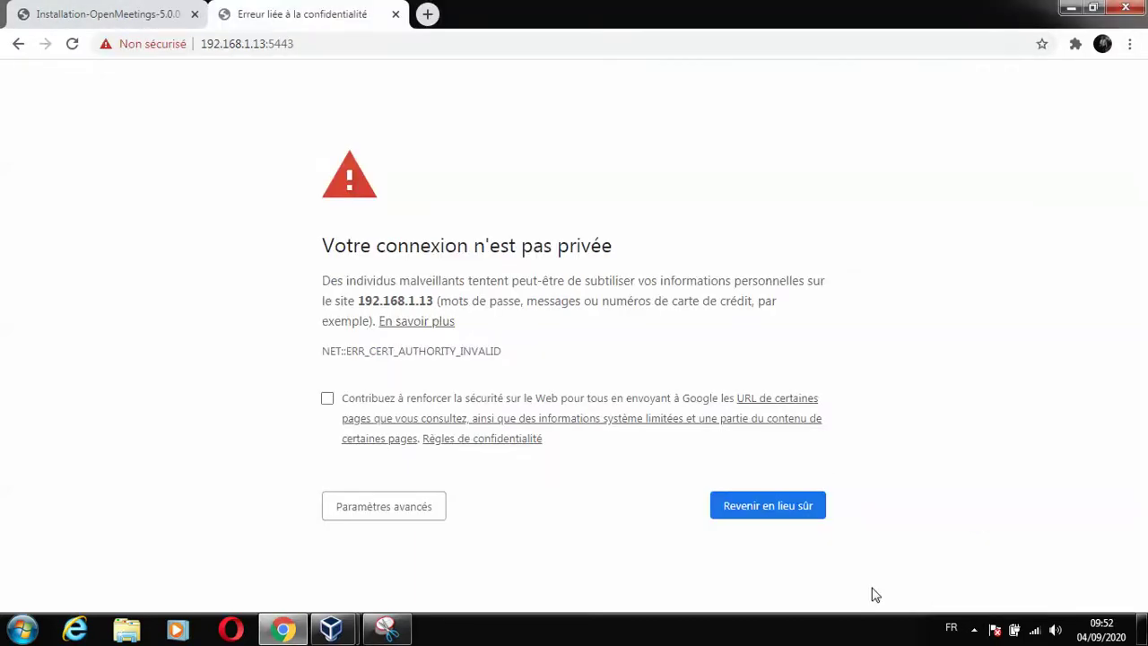
click(386, 628)
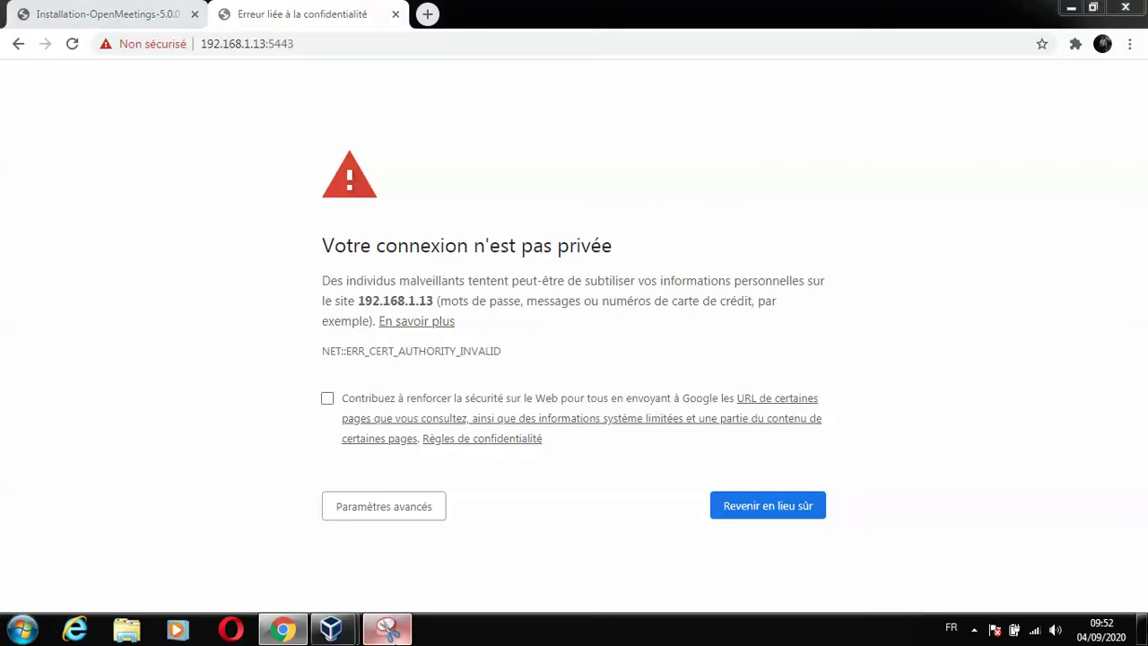
click(492, 197)
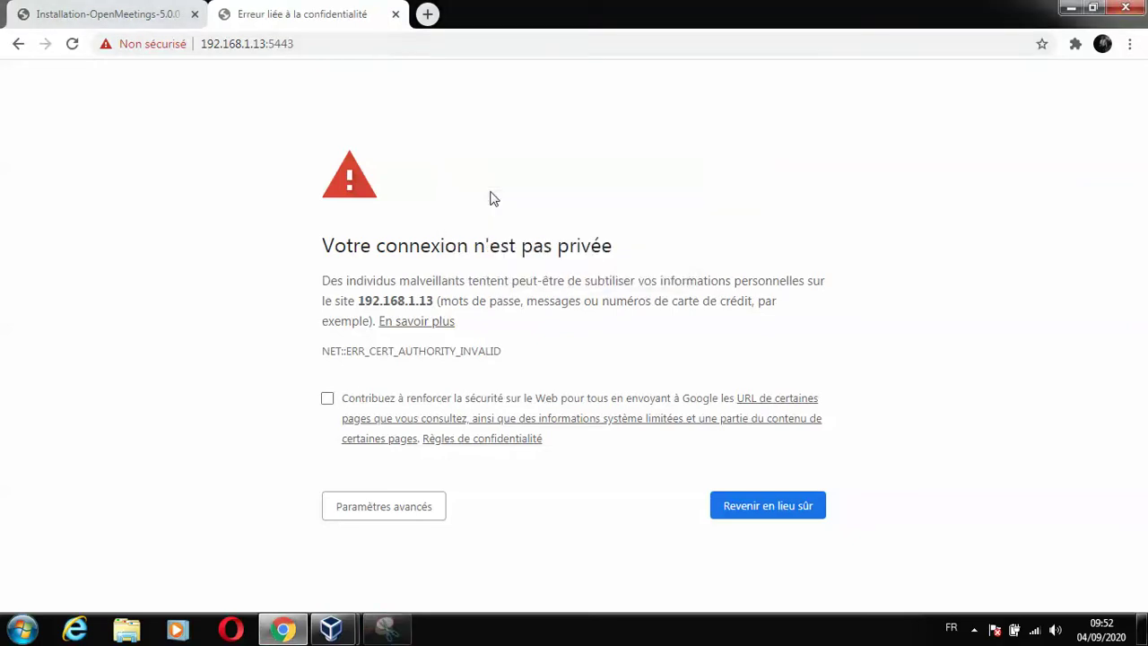
Snip the full screen showing Chrome's privacy warning and save it as 23.png in the installation folder.
drag(1, 3, 1147, 644)
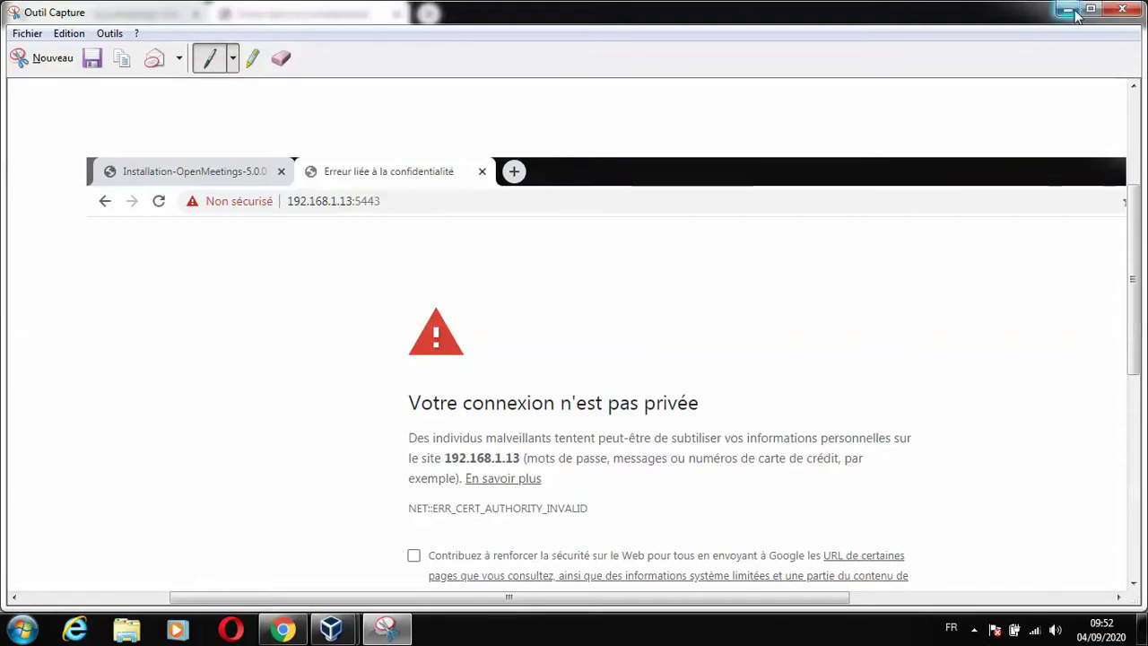
click(92, 57)
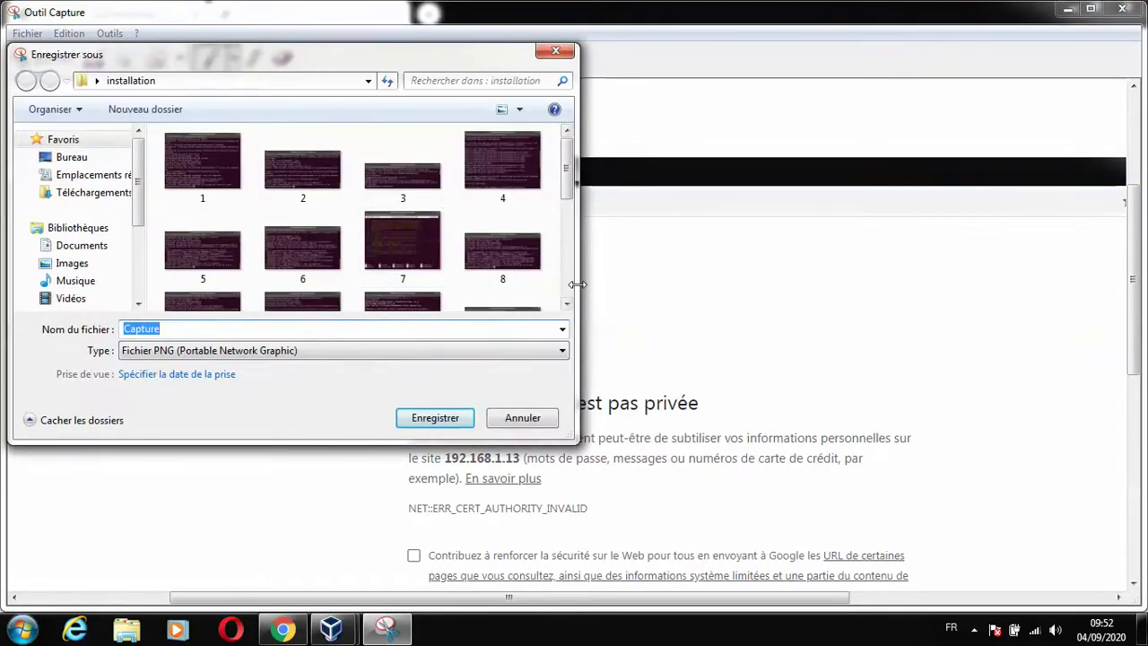
click(565, 302)
scroll(567, 300, down, 3)
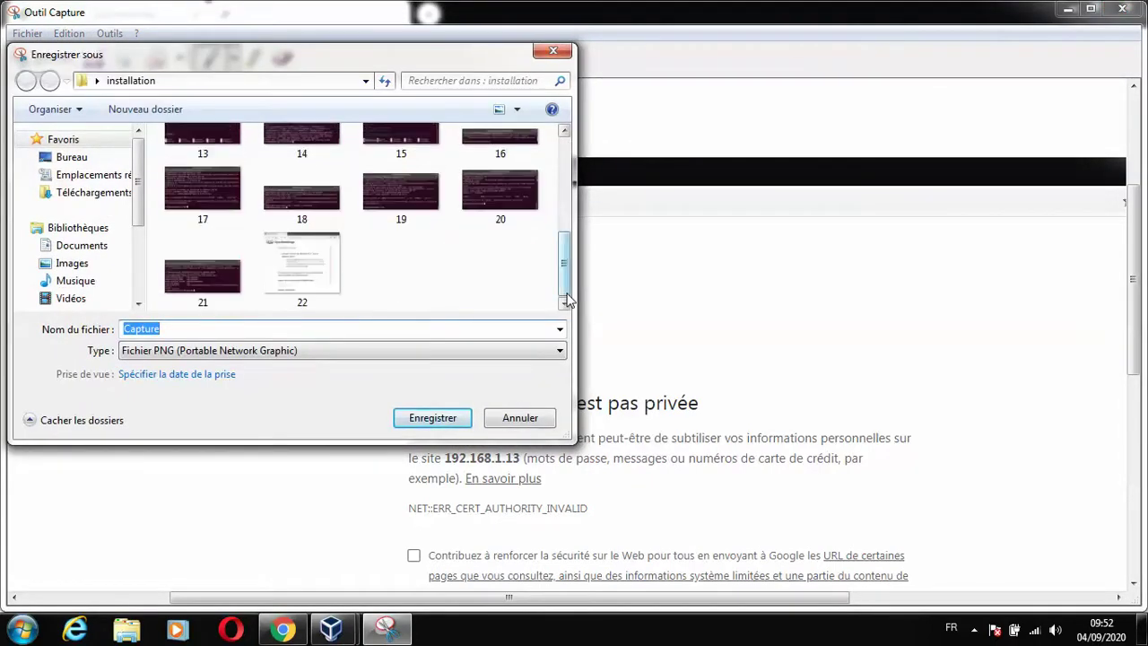
text(23)
click(432, 418)
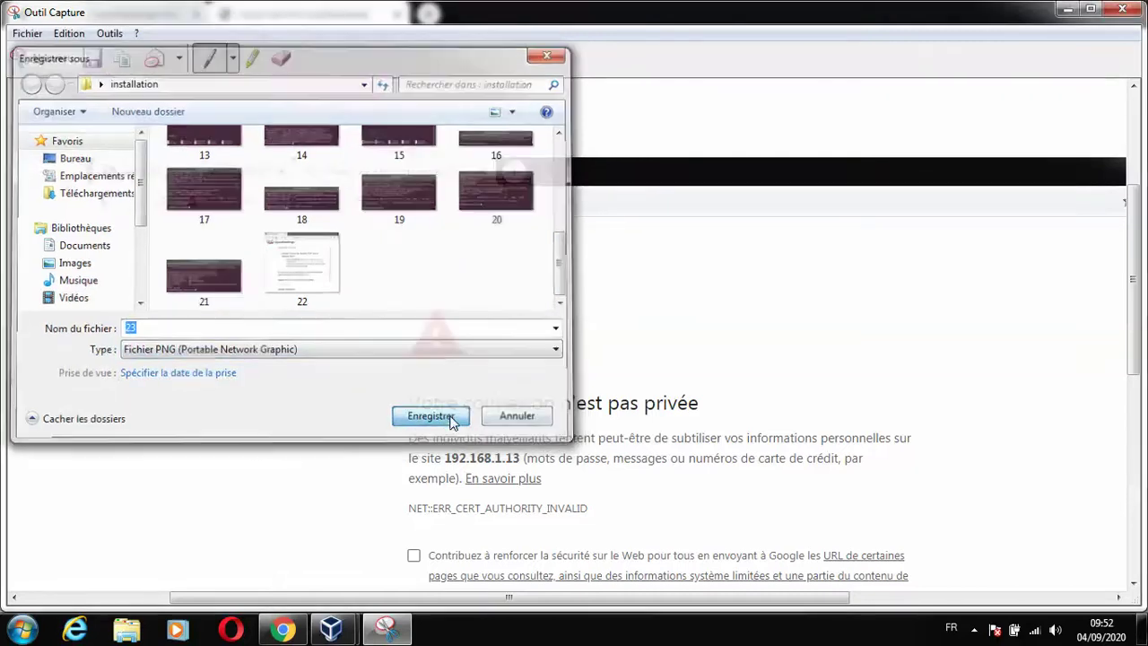
click(1069, 11)
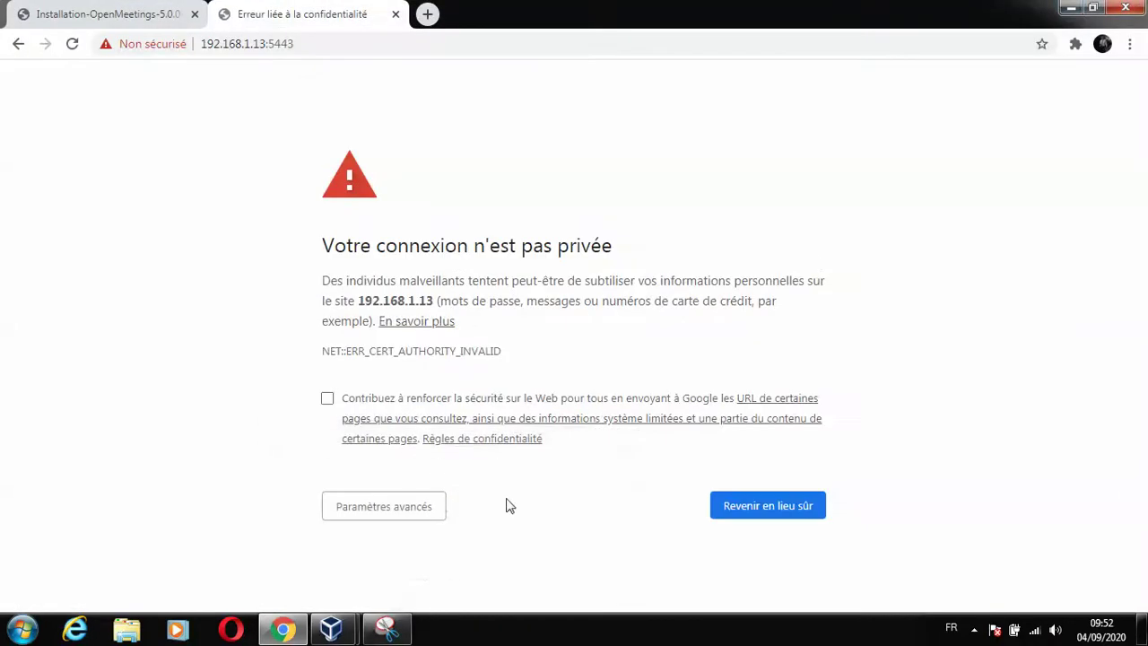
Use Paramètres avancés to continue to 192.168.1.13 despite the certificate warning.
click(431, 508)
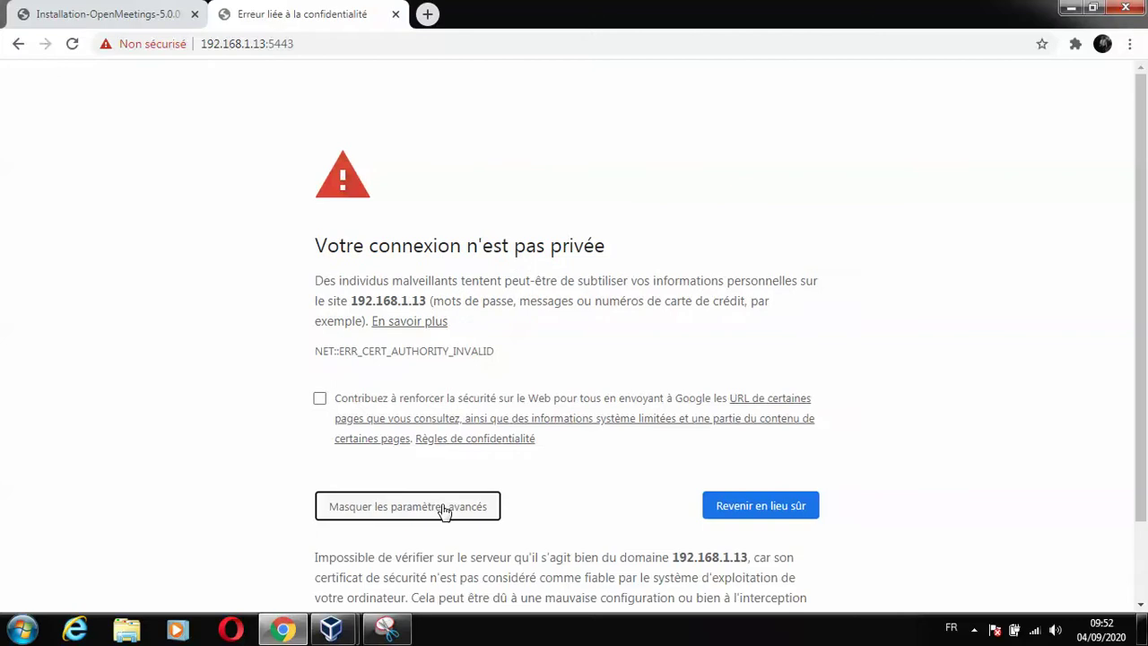
scroll(1141, 579, down, 2)
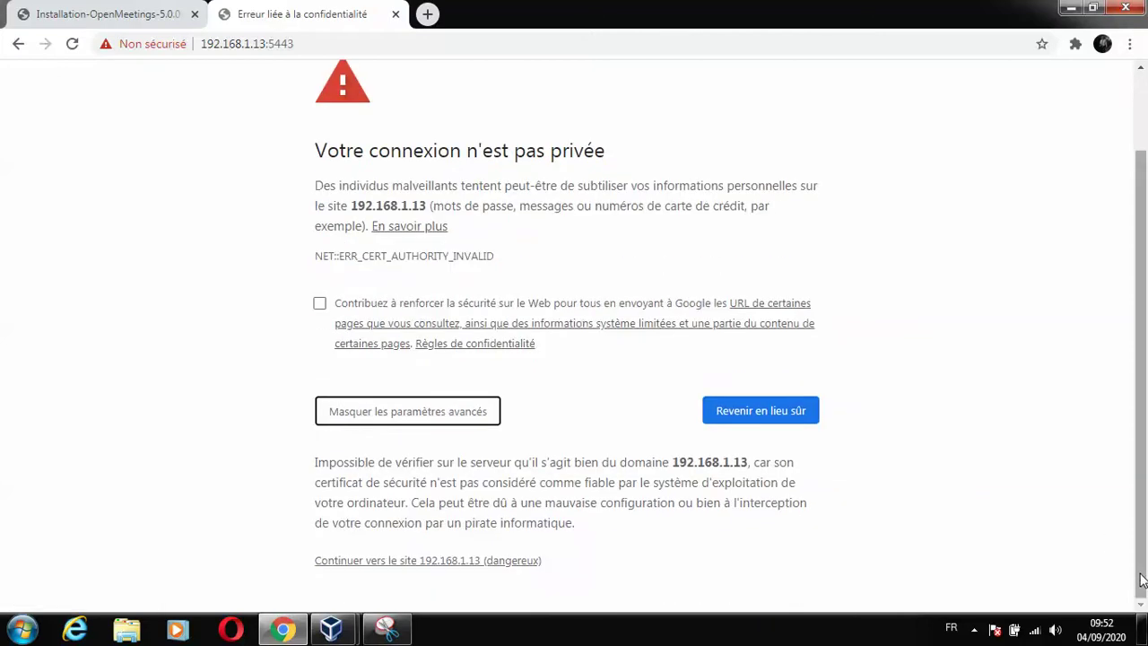
click(478, 563)
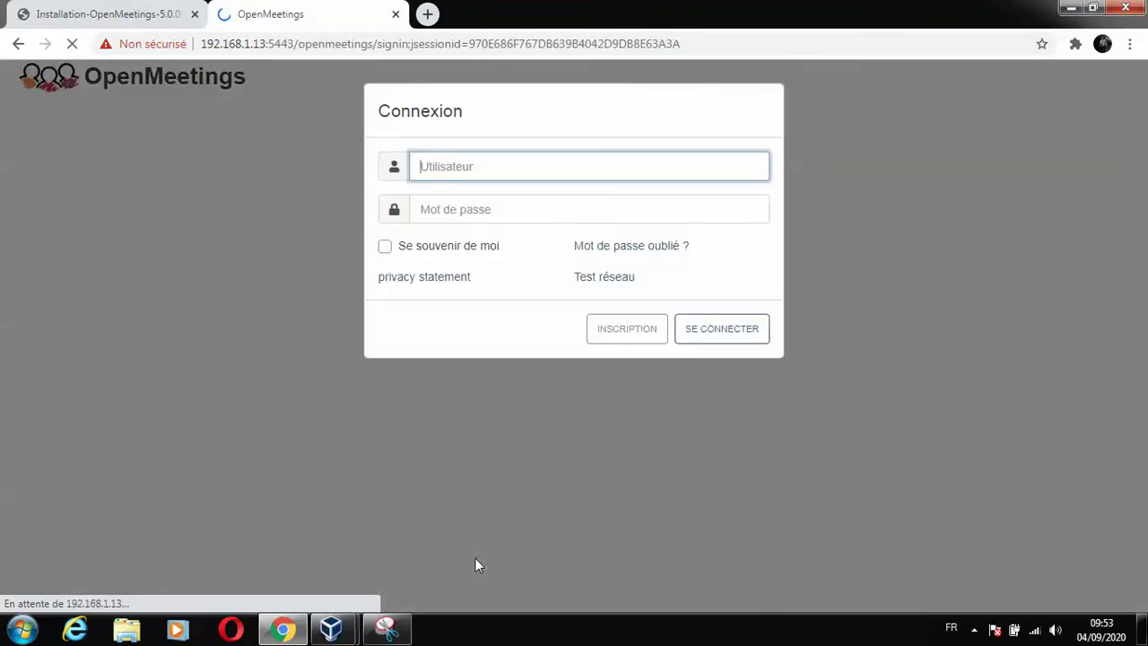
Sign in on the Connexion form with the account's username and password.
text(Amira)
key(Tab)
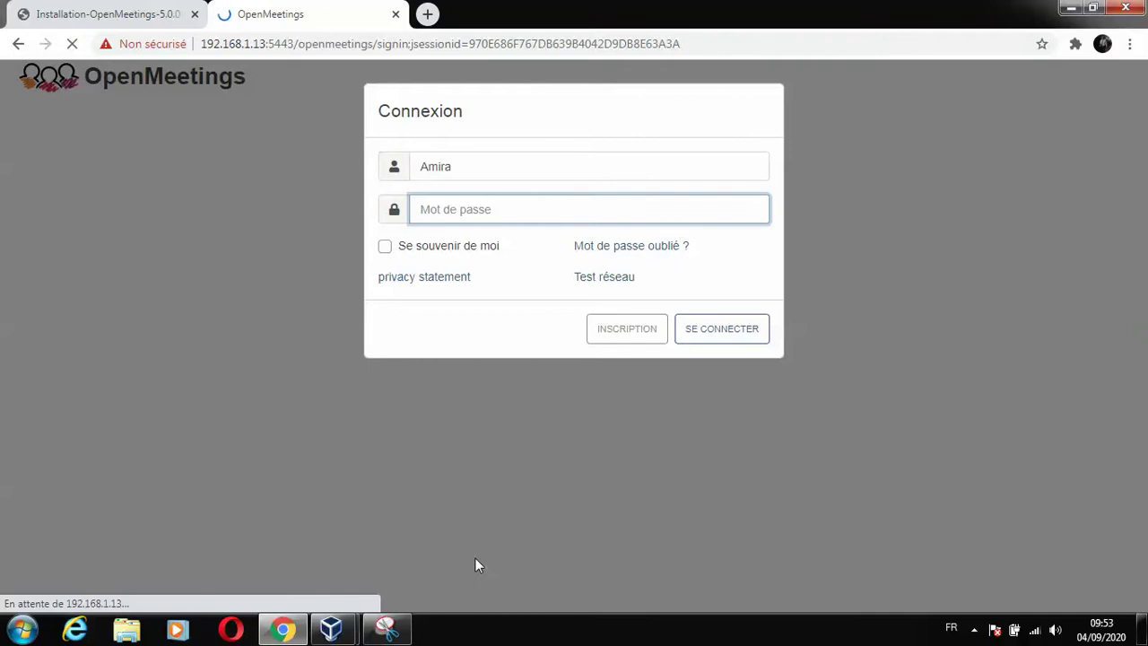
text(•••••••••••)
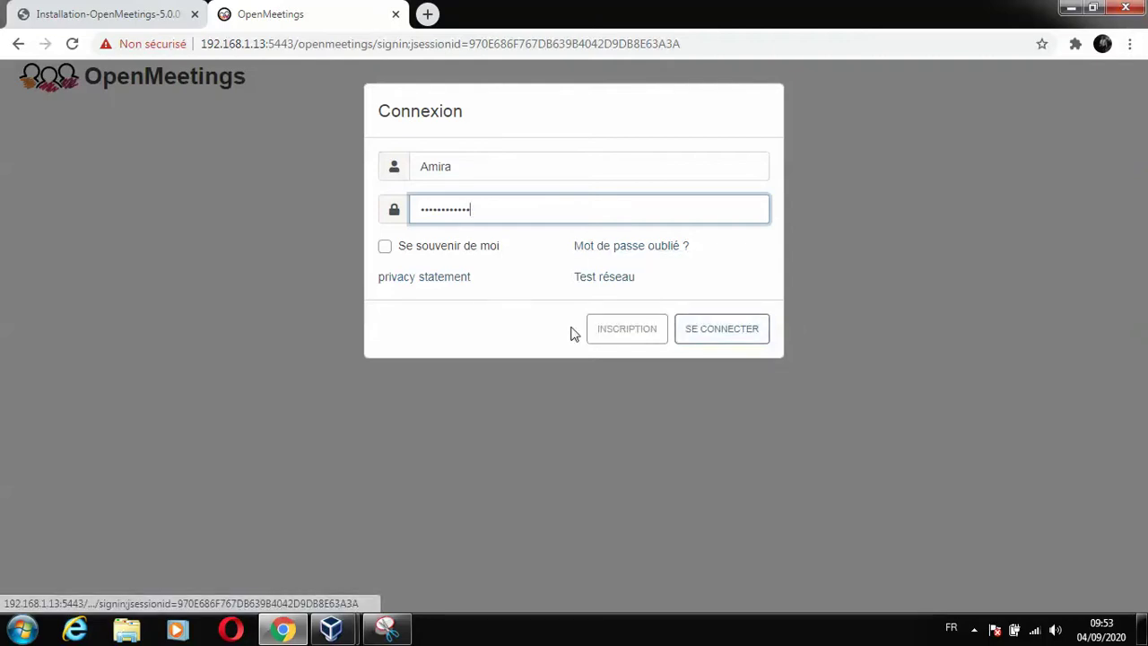
click(730, 329)
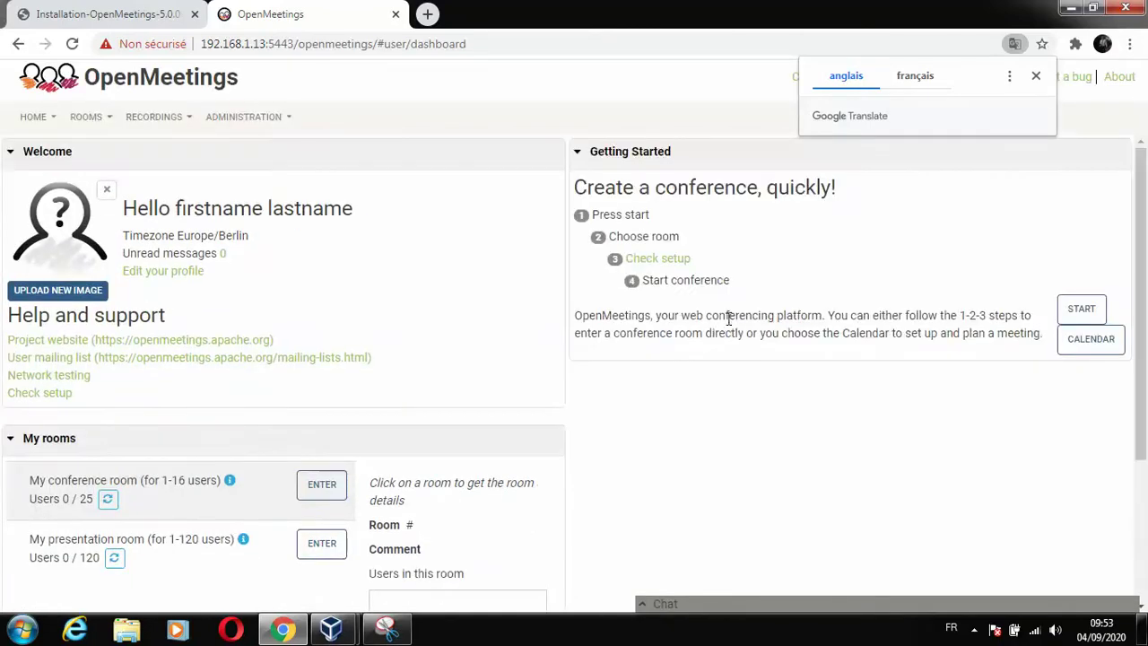
Dismiss the translation offer and replace the placeholder first and last names with the user's real name.
click(1036, 75)
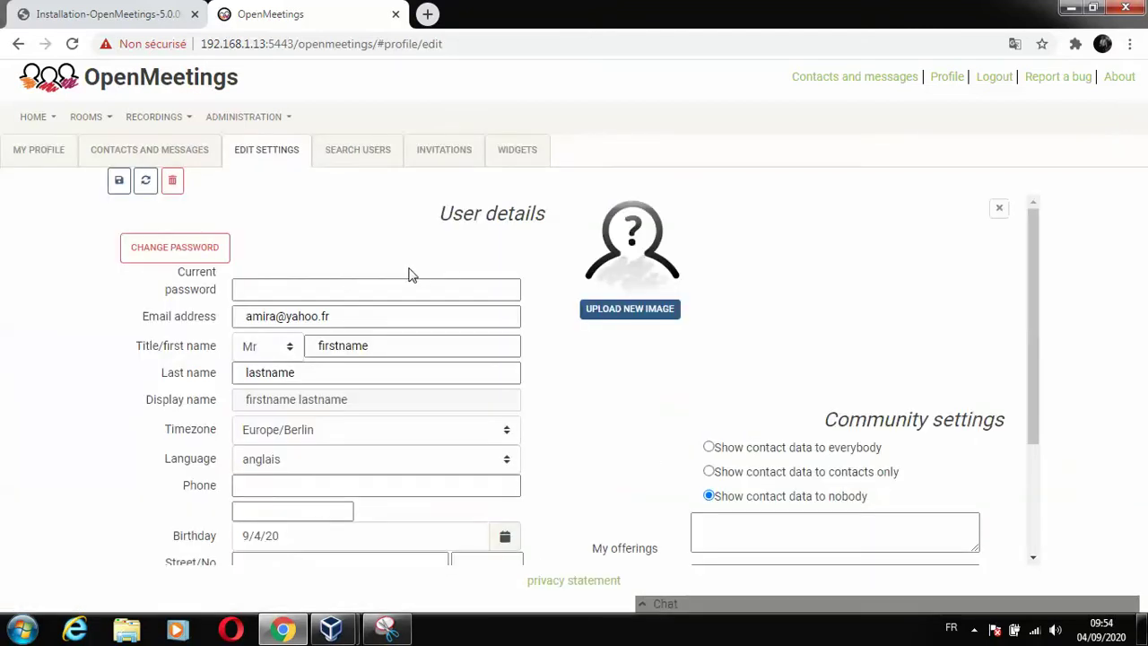
double_click(374, 348)
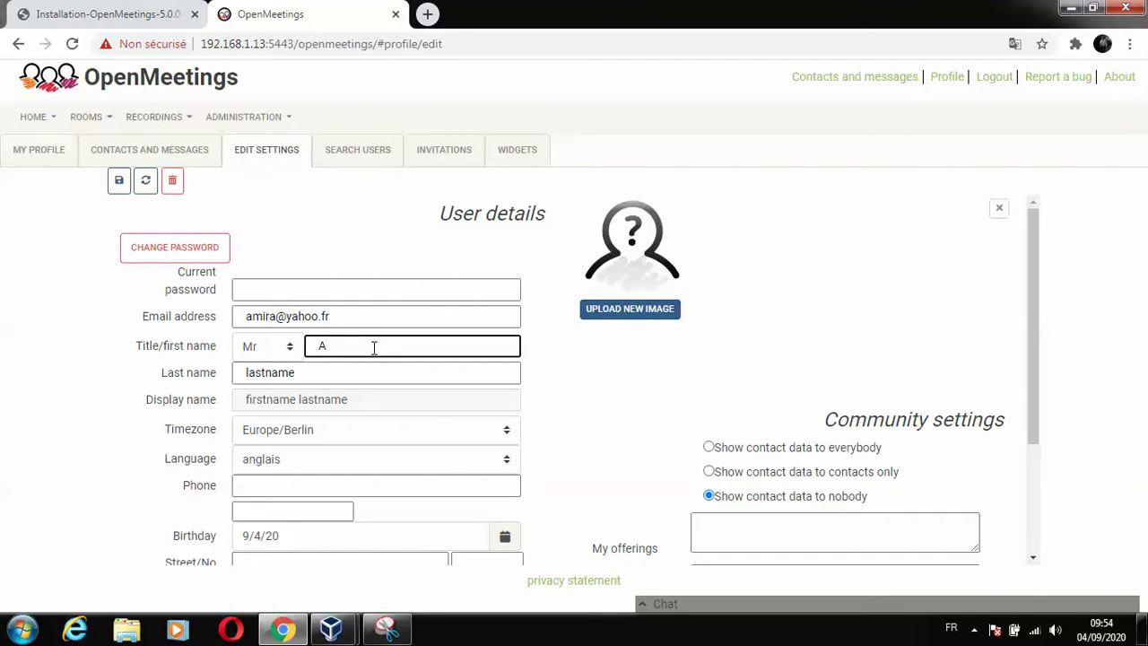
key(Tab)
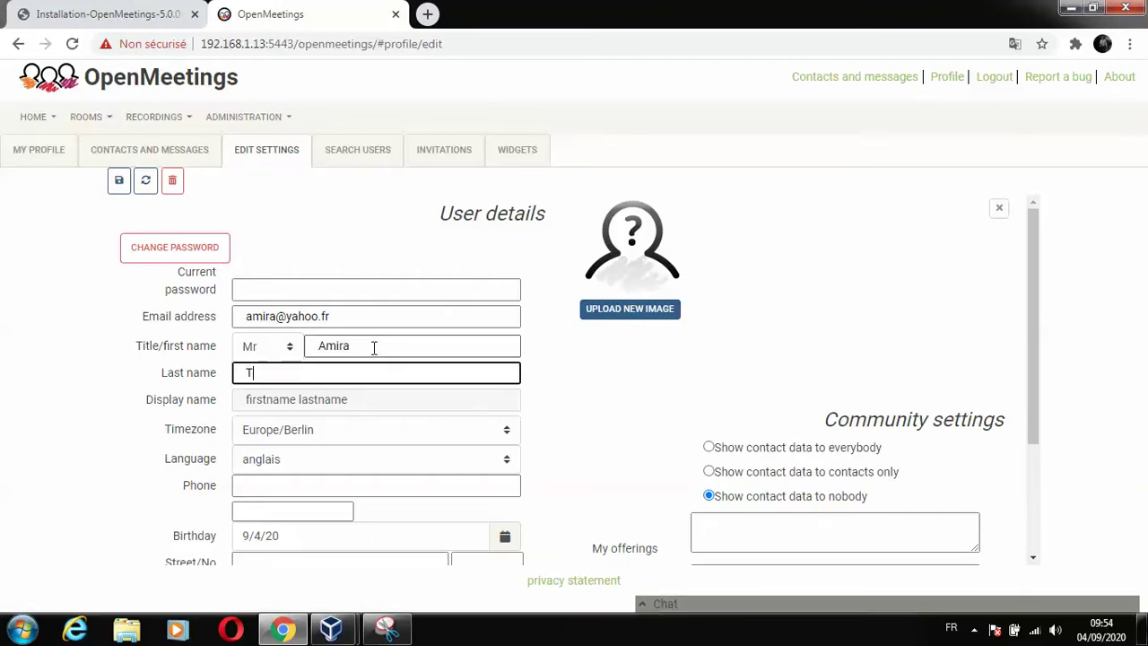
click(368, 298)
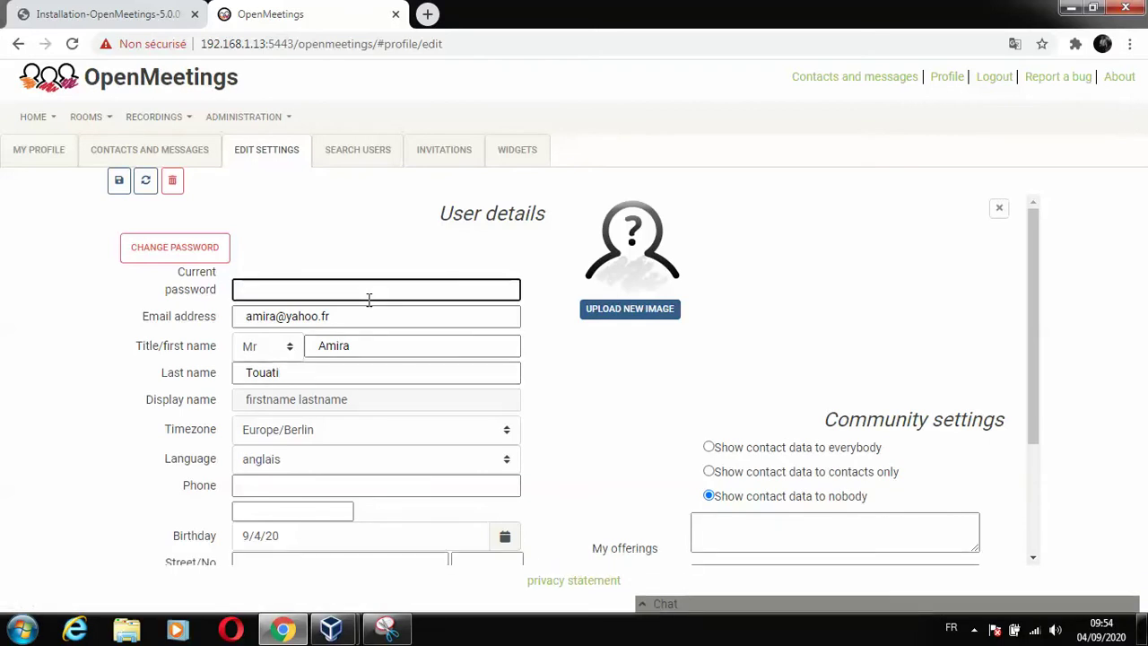
Set the profile language to français and attempt to save the profile.
click(376, 458)
key(Down)
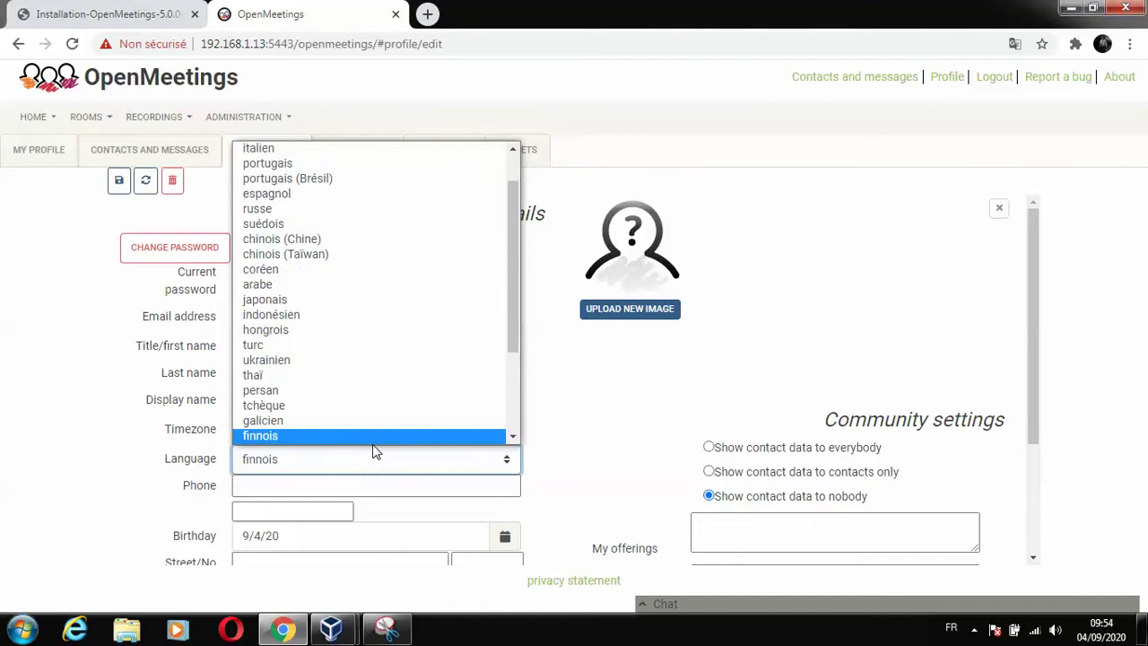
scroll(490, 430, down, 1)
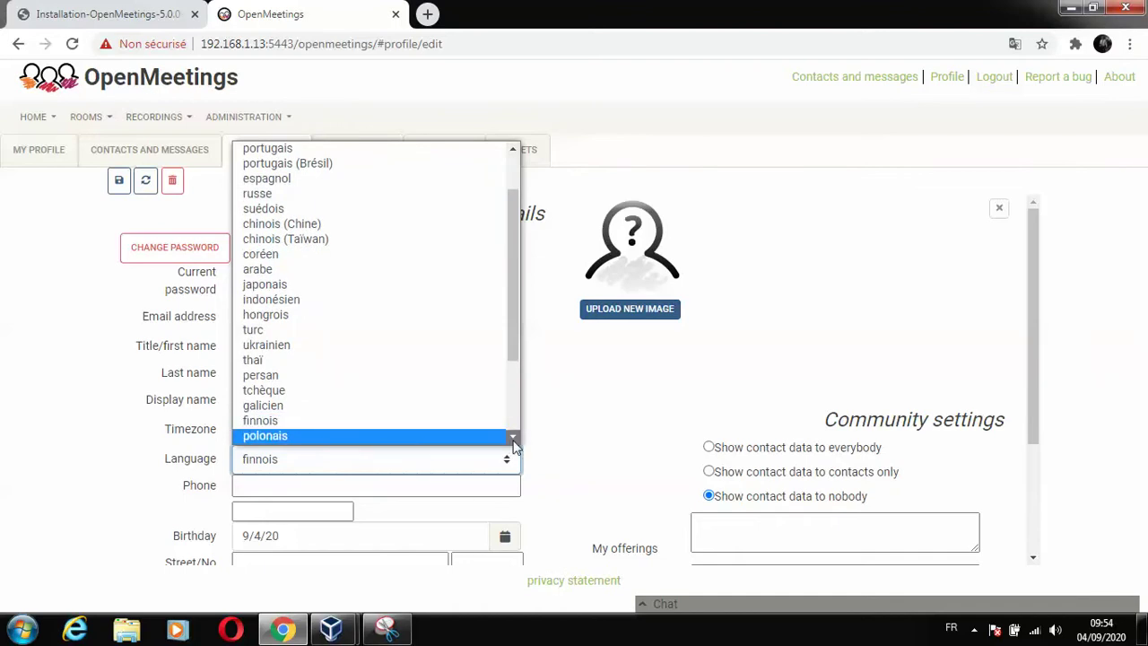
click(514, 440)
key(f)
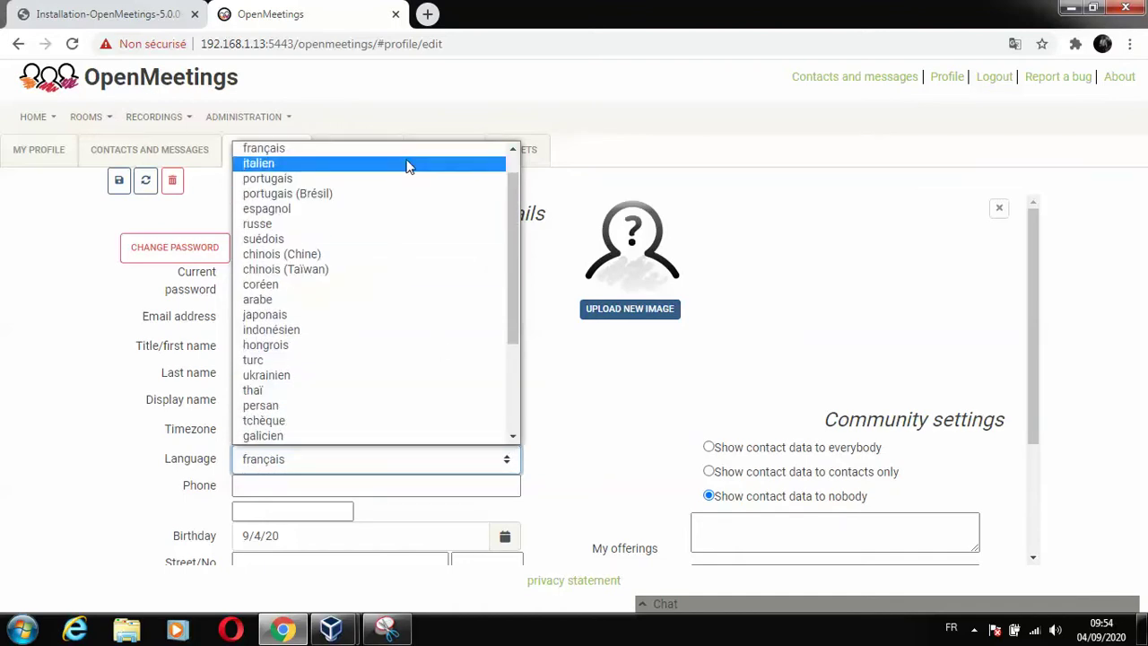
scroll(394, 154, up, 1)
click(388, 188)
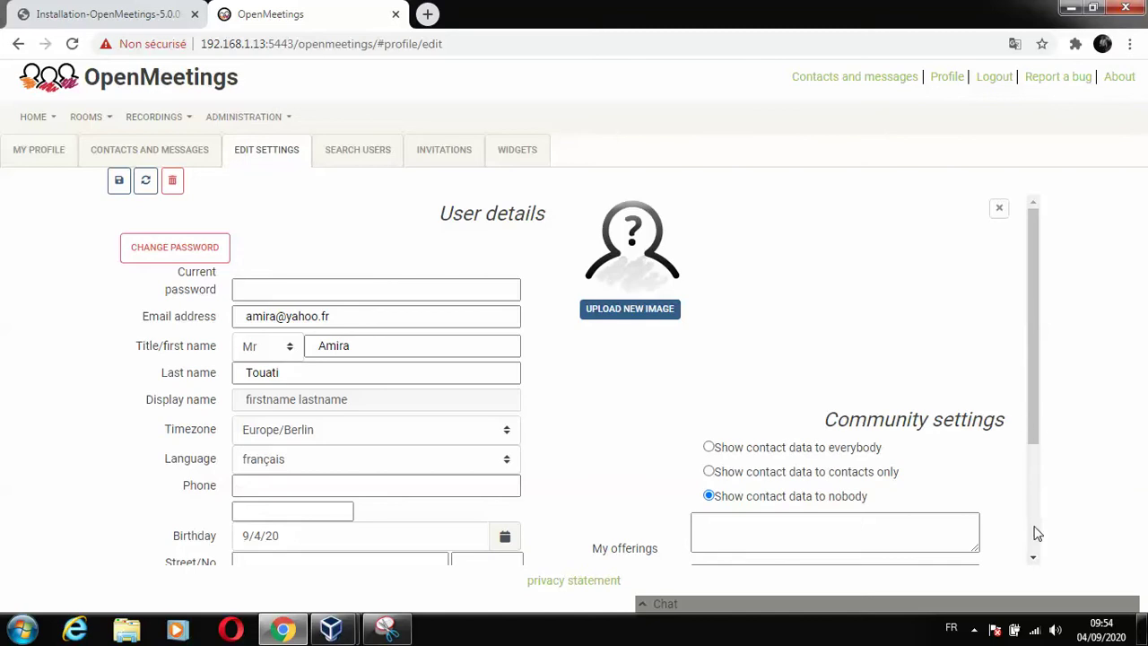
scroll(1035, 533, down, 2)
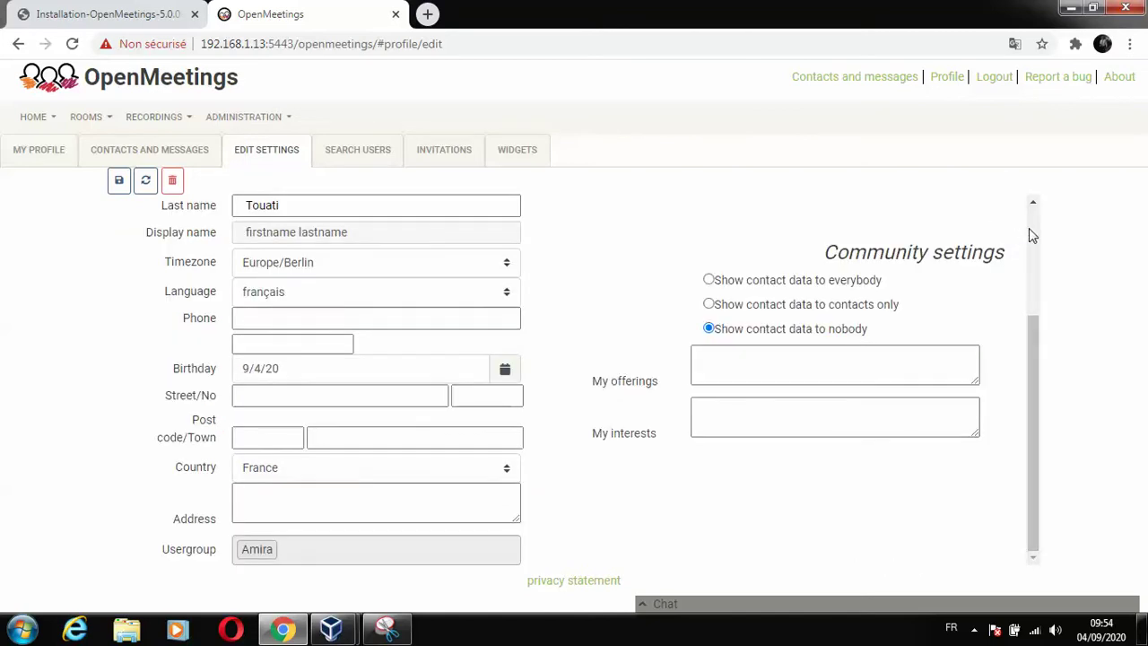
scroll(1029, 228, up, 2)
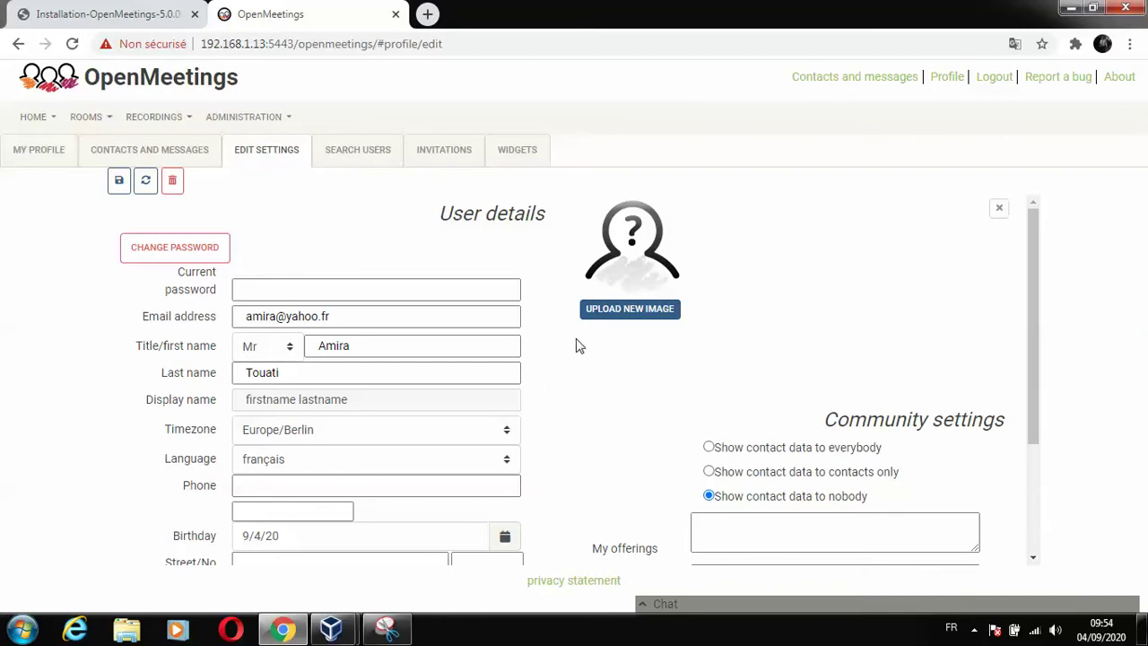
click(120, 181)
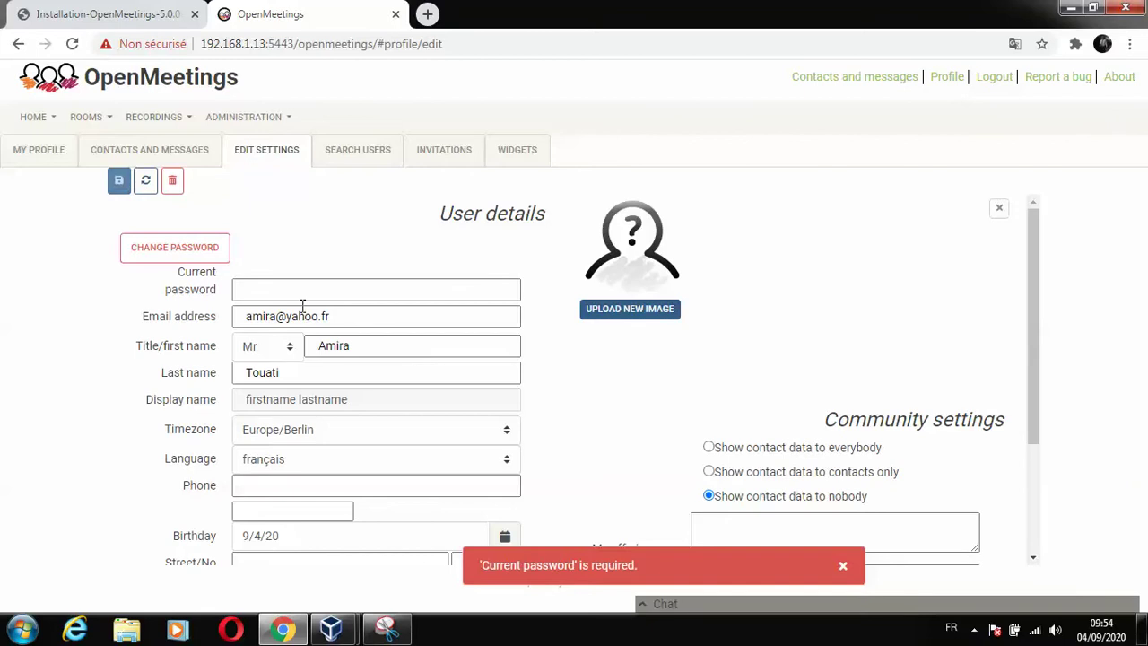
Fill in the account's current password and save the profile again.
click(368, 293)
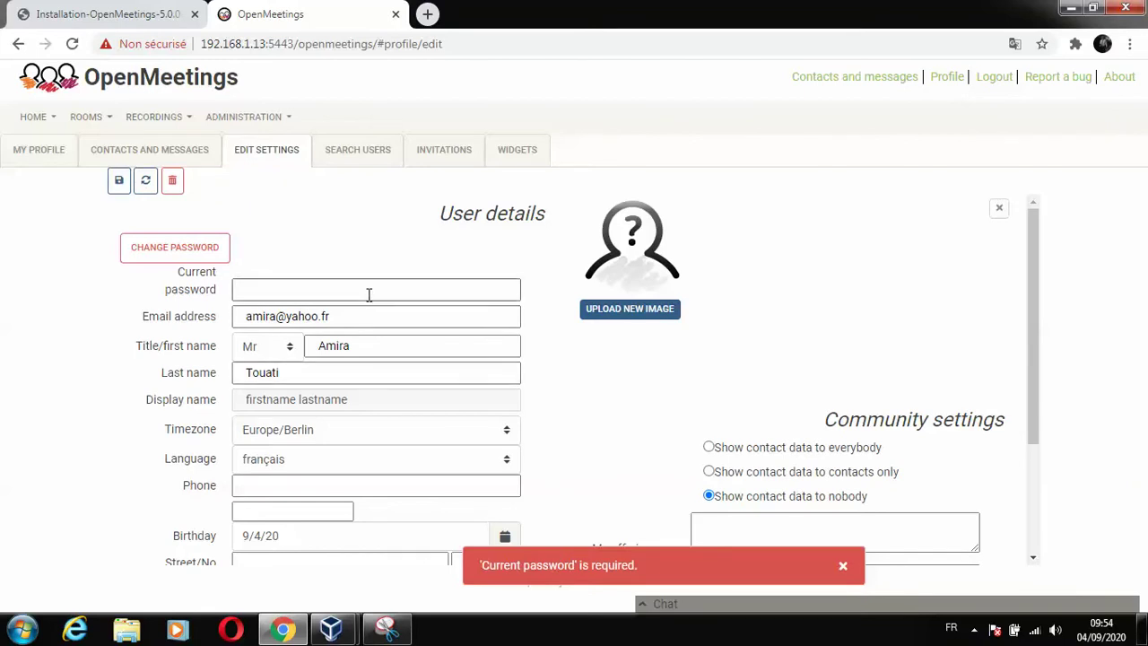
text(•••••••••••)
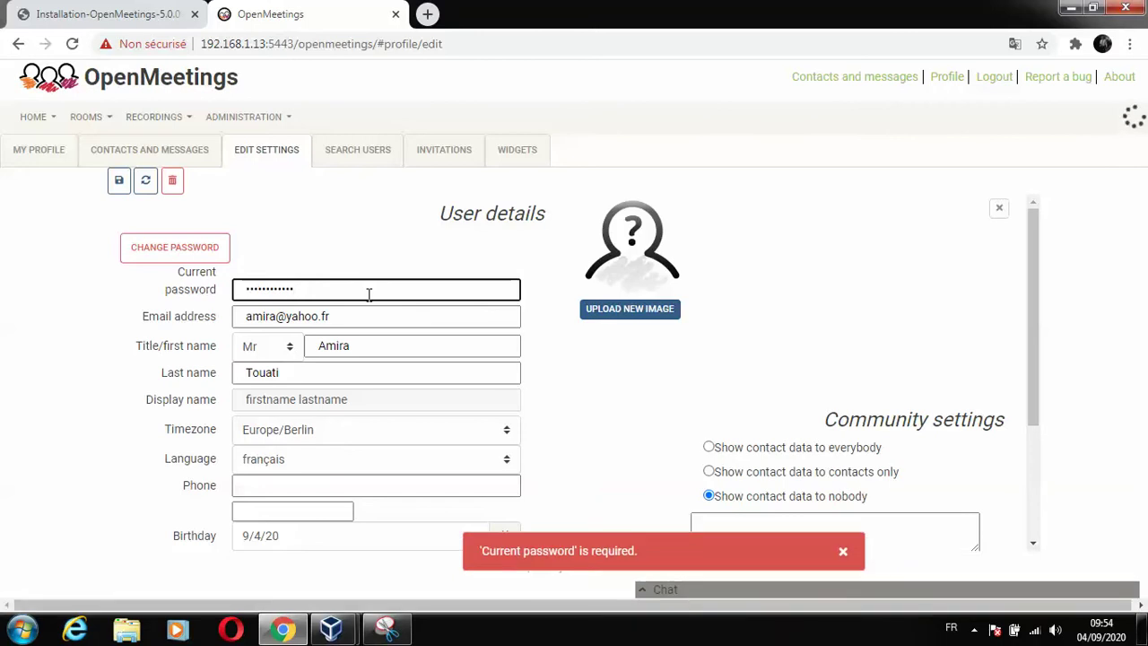
click(120, 184)
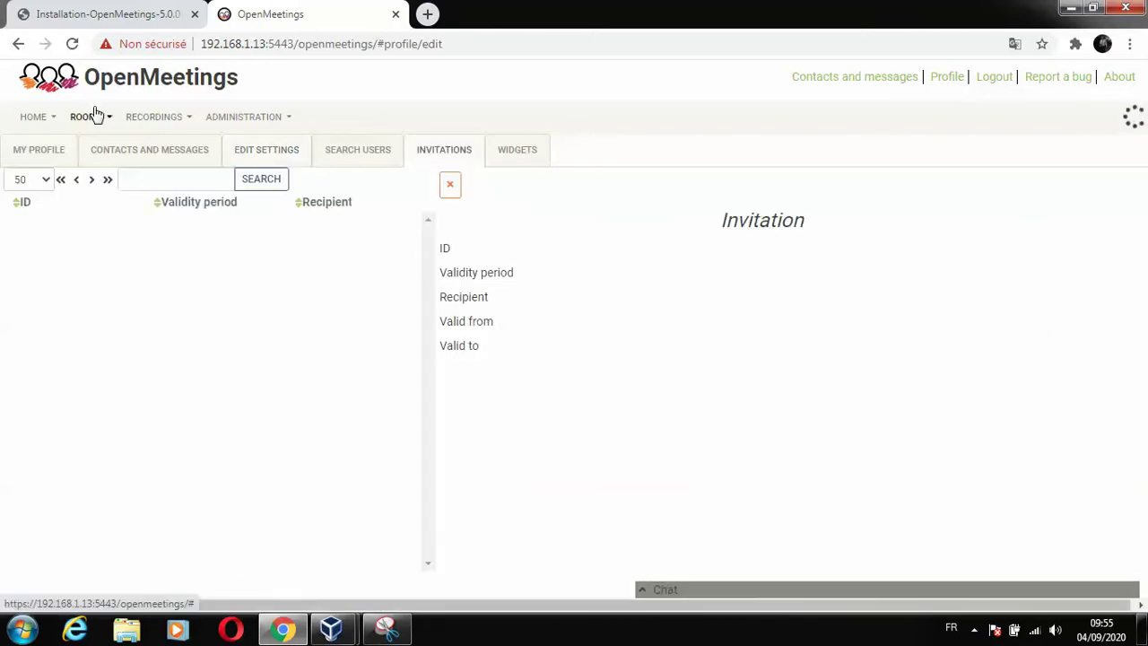
Go to Rooms > Public Rooms and enter 'Presentation room with microphone option set'.
click(86, 116)
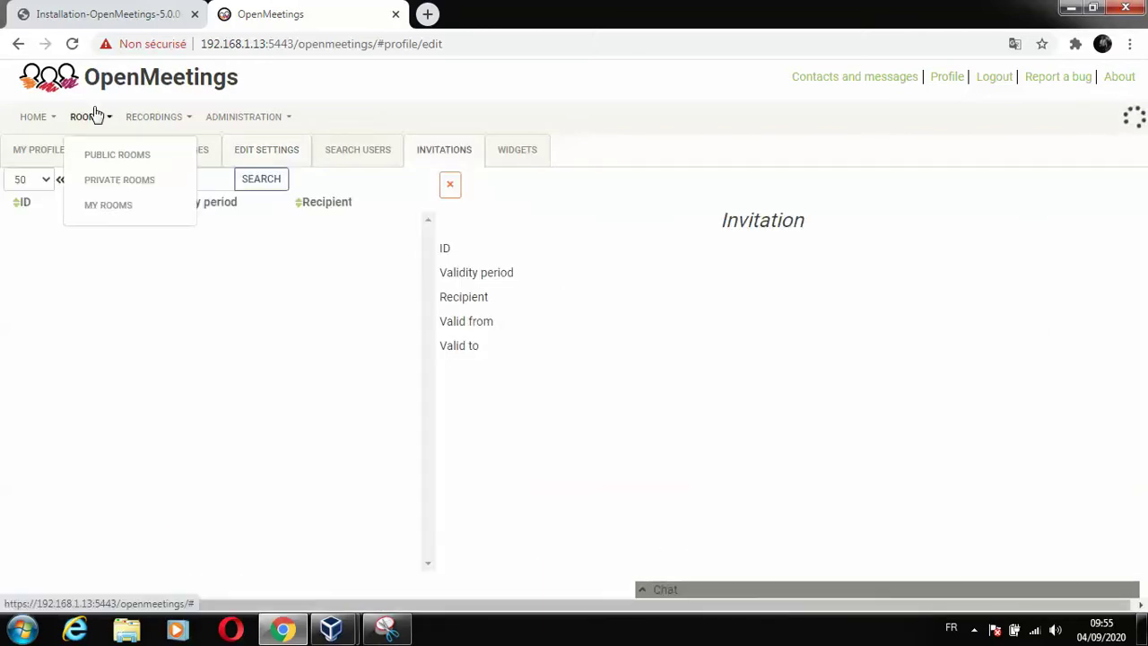
click(119, 165)
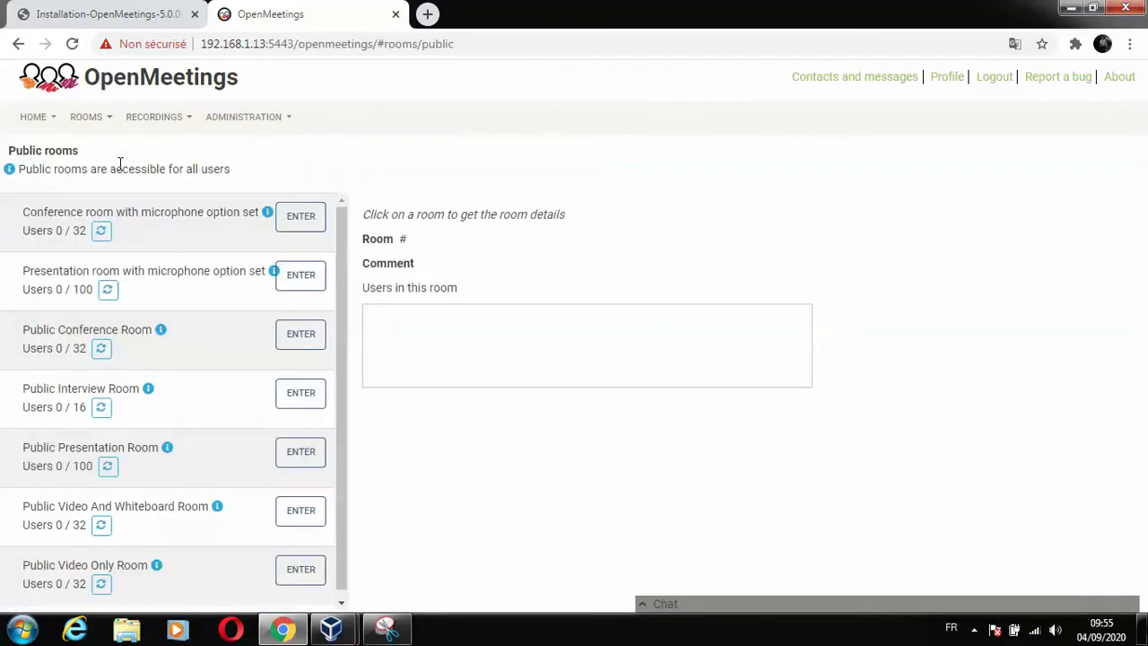
click(306, 284)
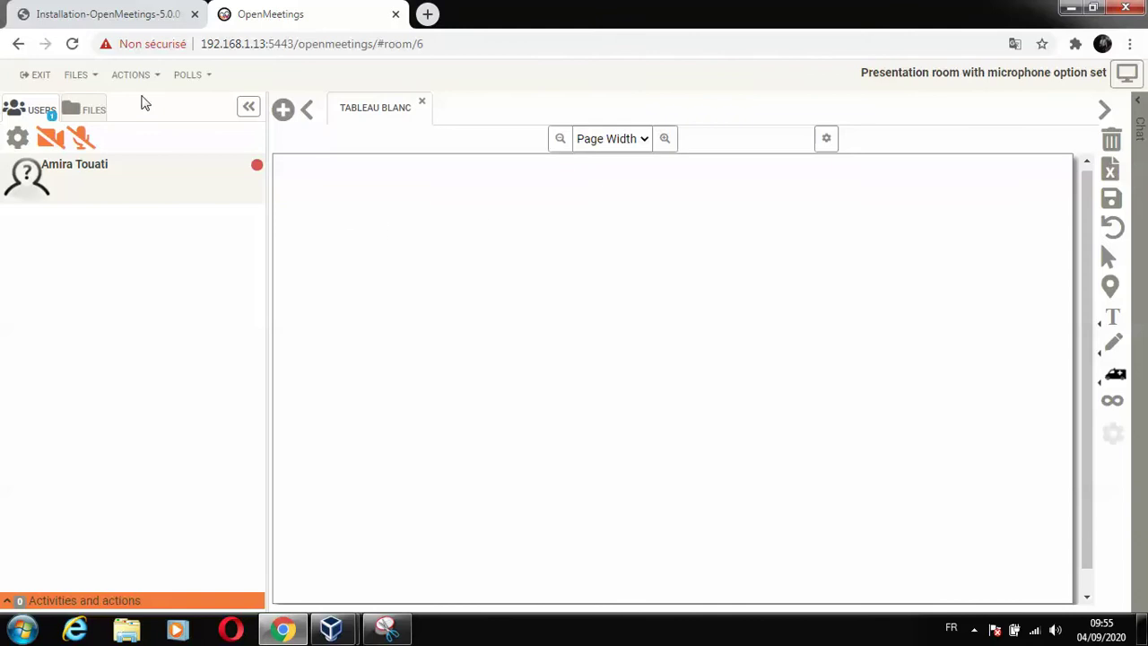
Turn on the webcam and microphone, allowing the site to use both.
click(49, 143)
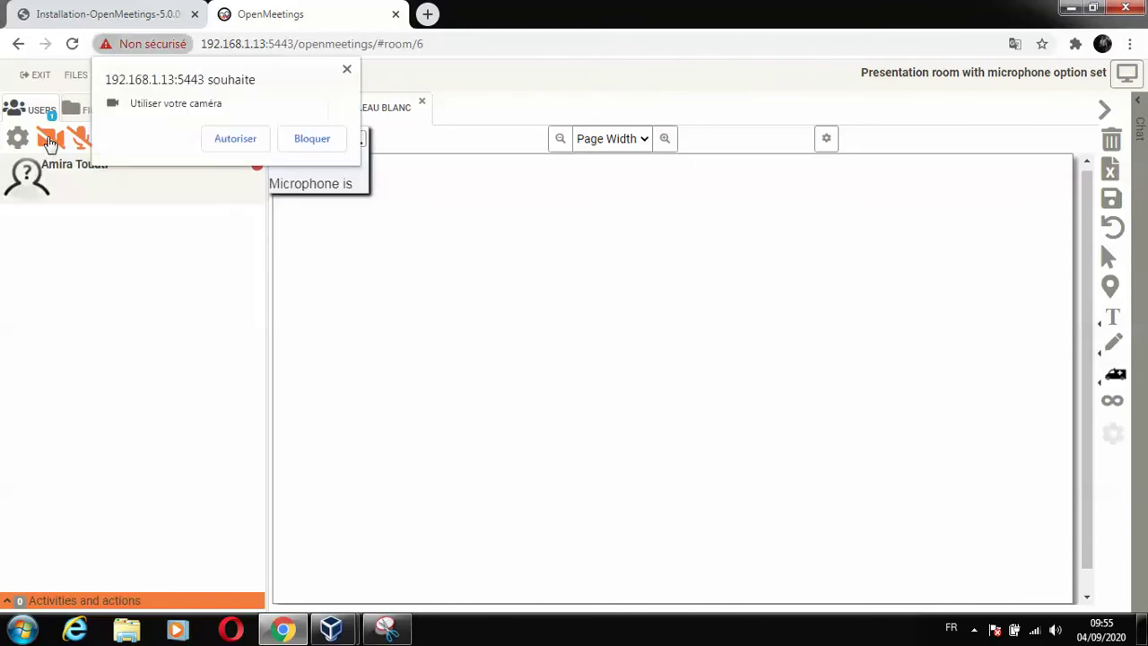
click(235, 140)
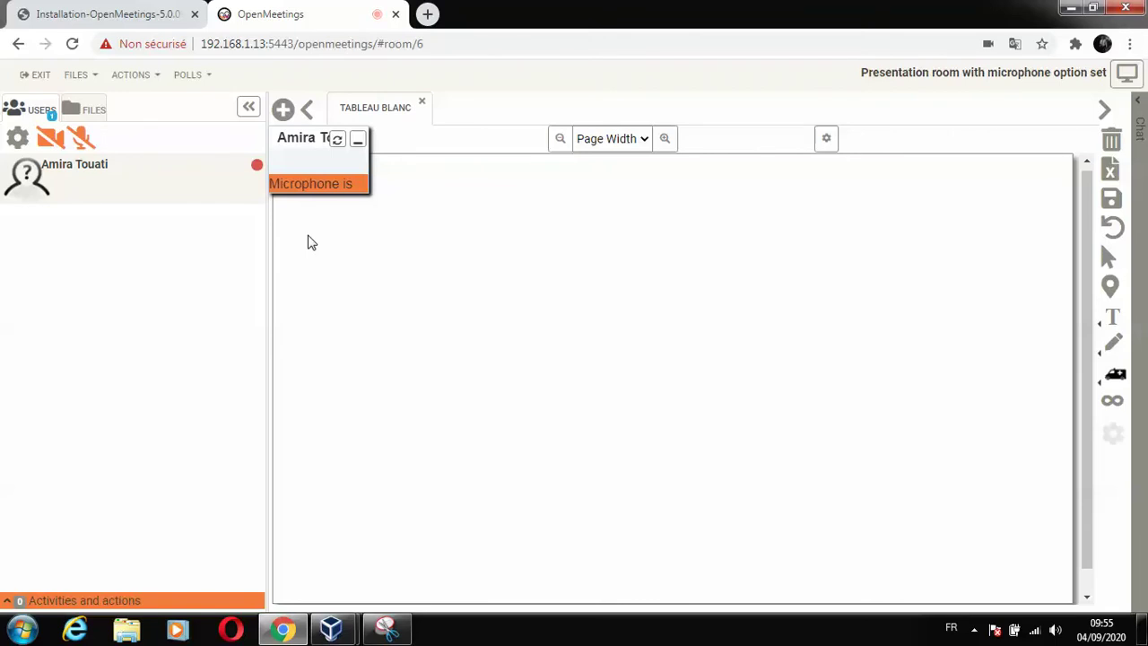
click(257, 136)
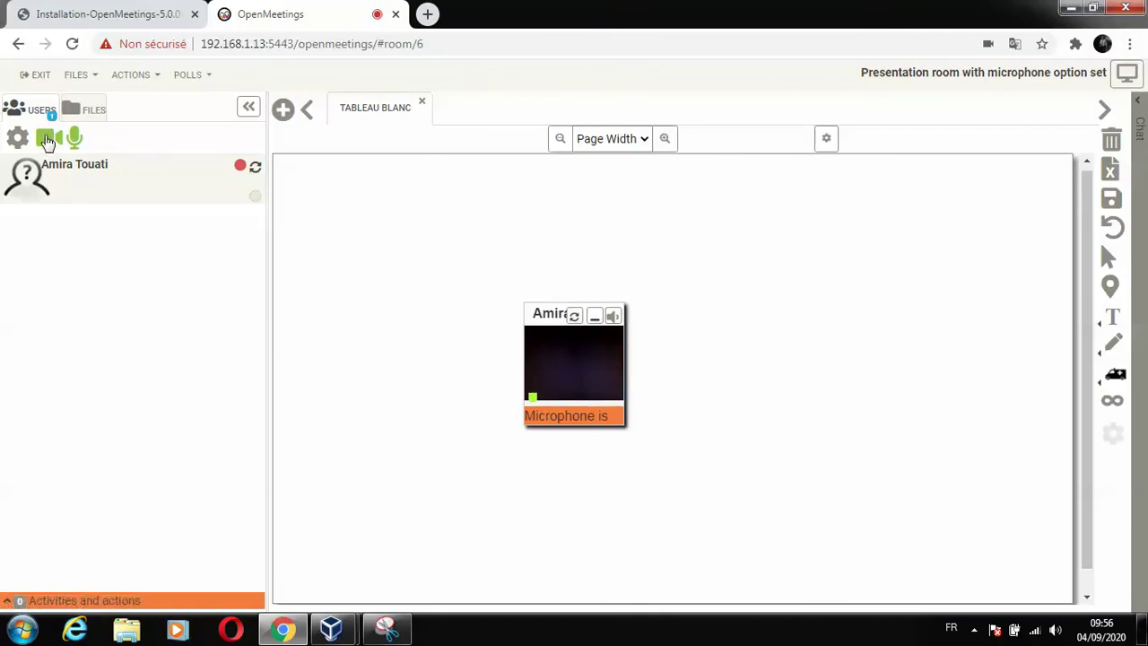
Toggle the webcam to test the video pod, leaving the camera off.
click(46, 140)
click(47, 140)
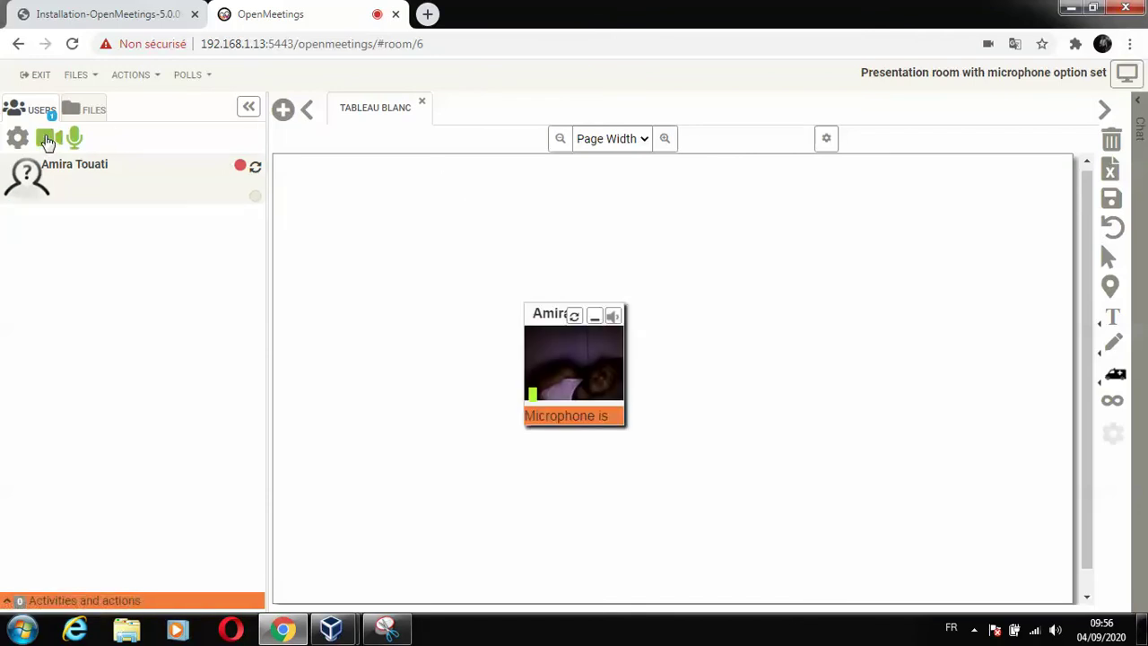
click(47, 140)
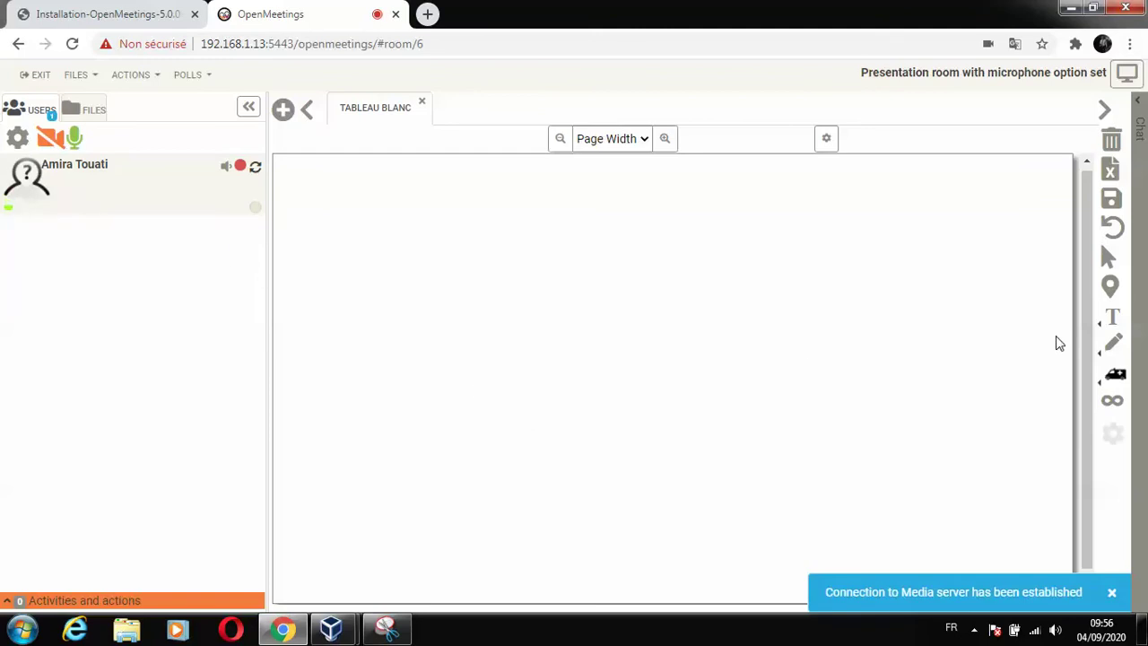
Open the room chat and post the message 'hh' to Room 6.
click(1139, 184)
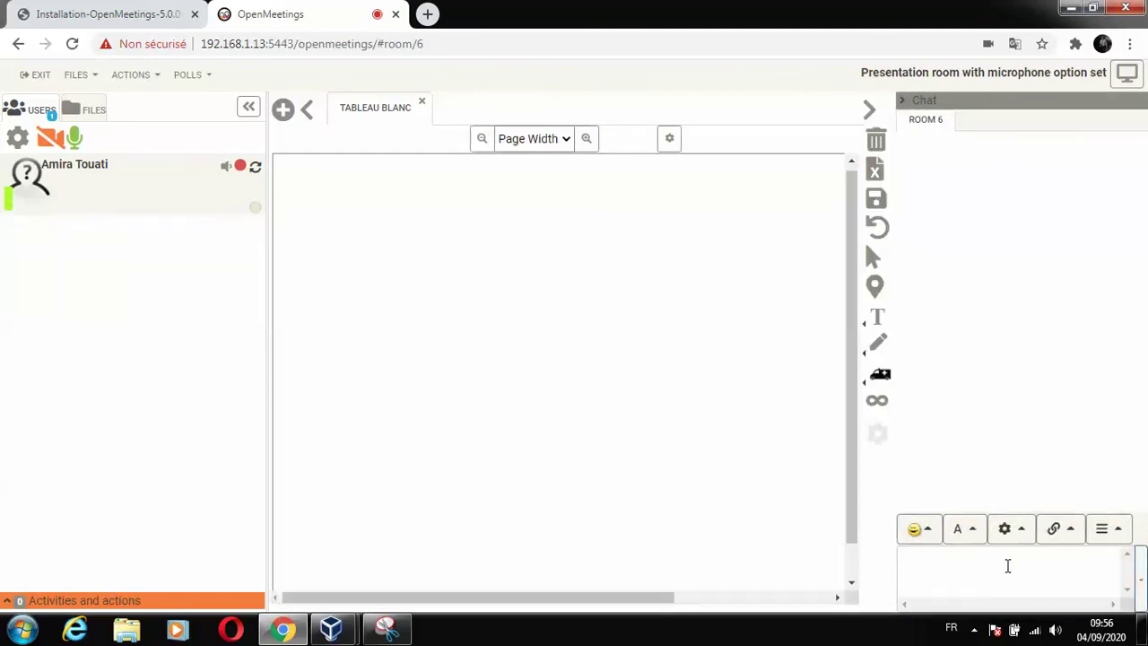
text(hh)
key(Return)
click(1141, 583)
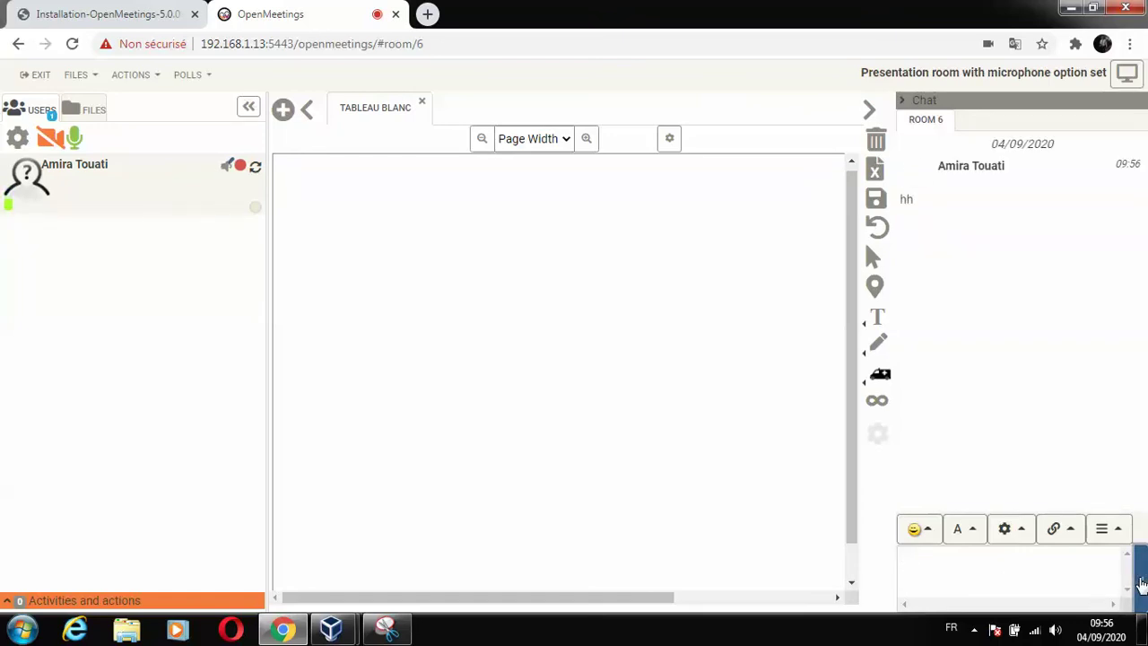